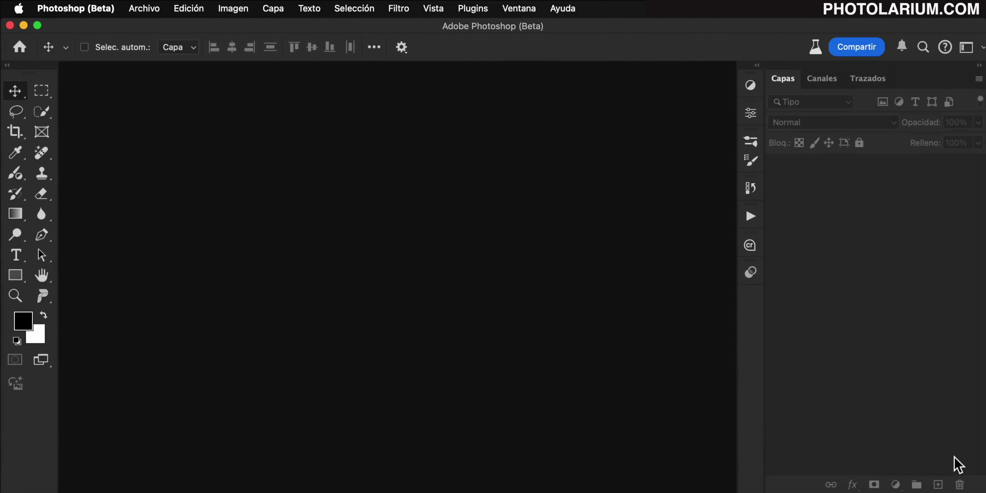
Create a blank white 1792 × 2304 px document at 254 ppp from the Archivo > Nuevo presets
{"action": "left_click", "coordinate": [146, 10]}
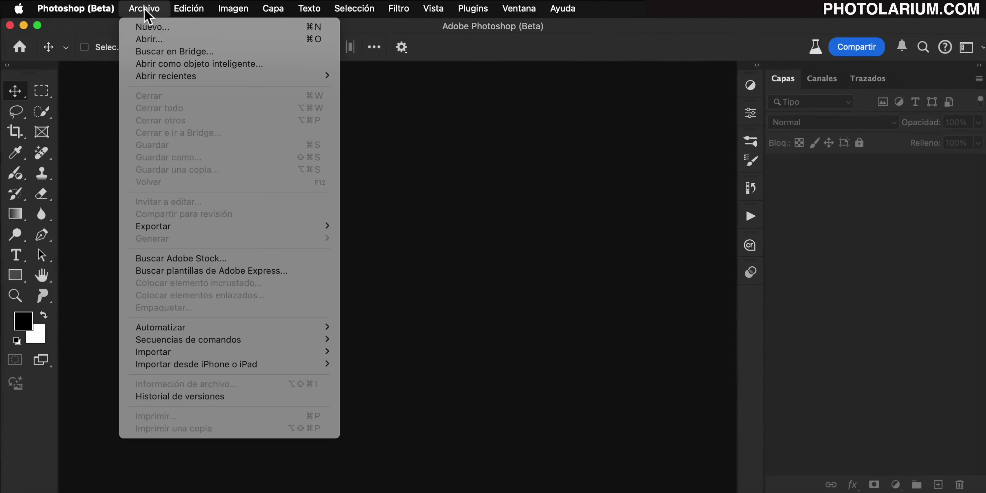
{"action": "left_click", "coordinate": [279, 33]}
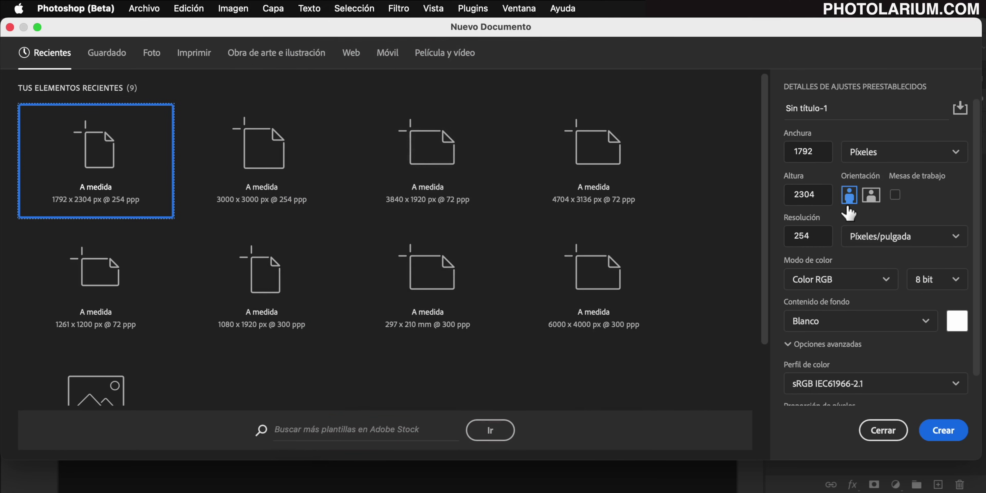
{"action": "left_click", "coordinate": [949, 435]}
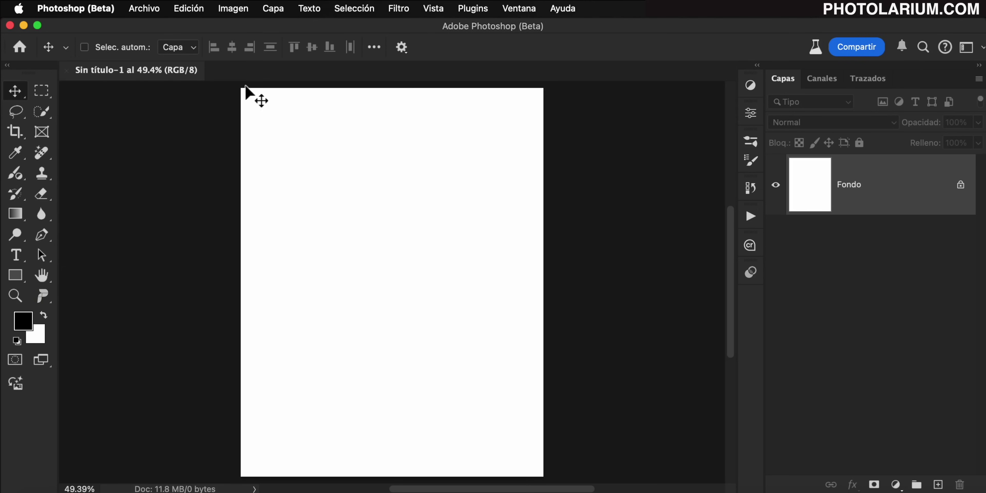
In Generar imagen, enter the timeless room with vintage wooden dresser prompt and choose Fotografía
{"action": "left_click", "coordinate": [192, 8]}
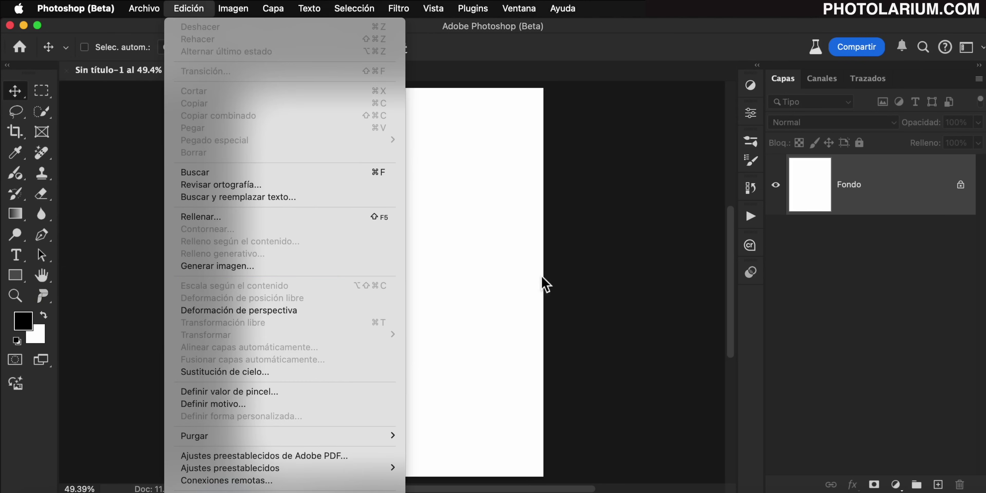
{"action": "left_click", "coordinate": [619, 288]}
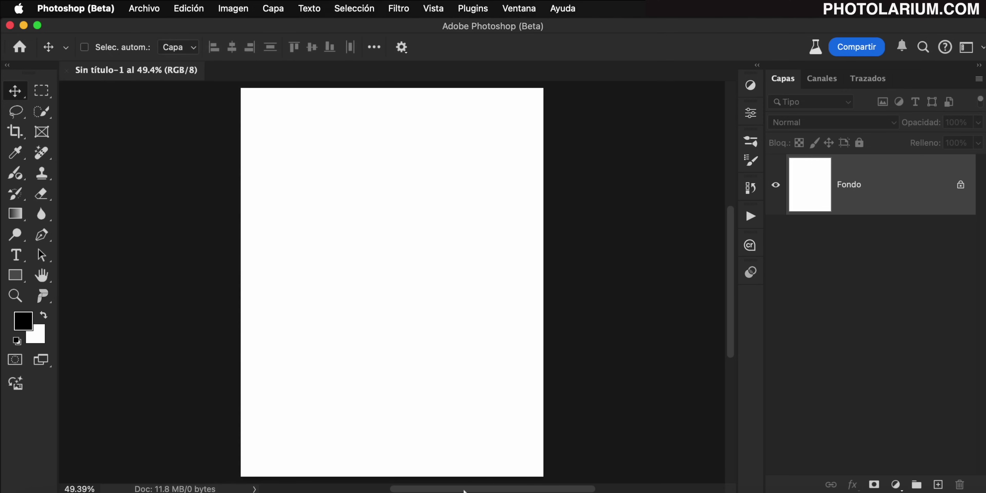
{"action": "left_click_drag", "start_coordinate": [464, 490], "coordinate": [519, 490]}
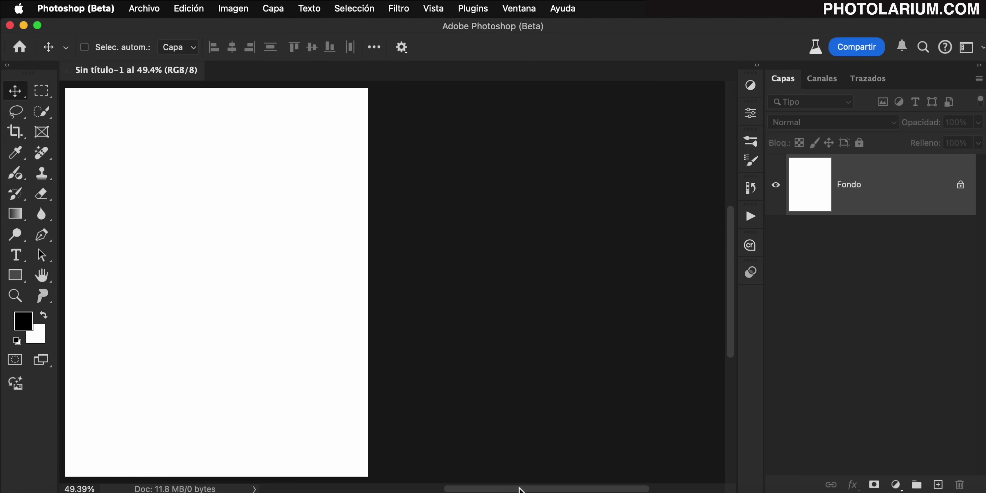
{"action": "left_click", "coordinate": [23, 395]}
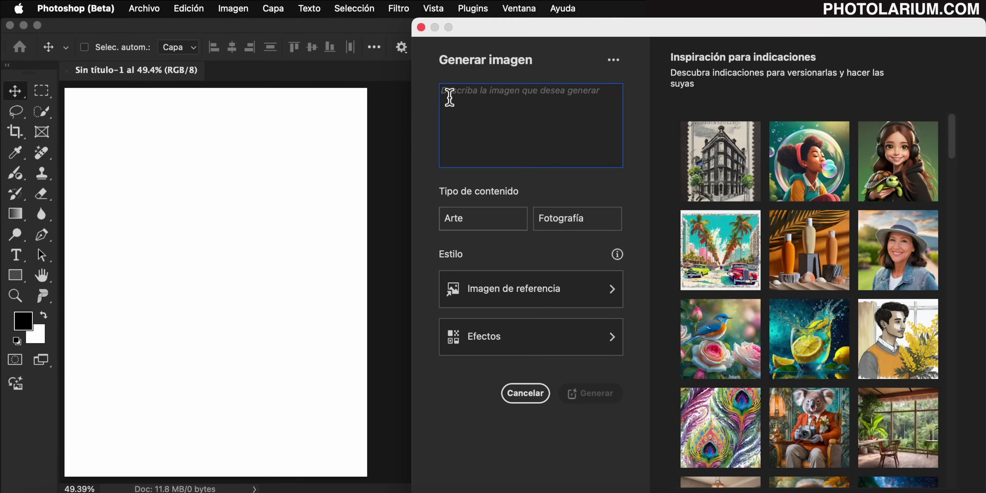
{"action": "left_click_drag", "start_coordinate": [444, 95], "coordinate": [606, 124]}
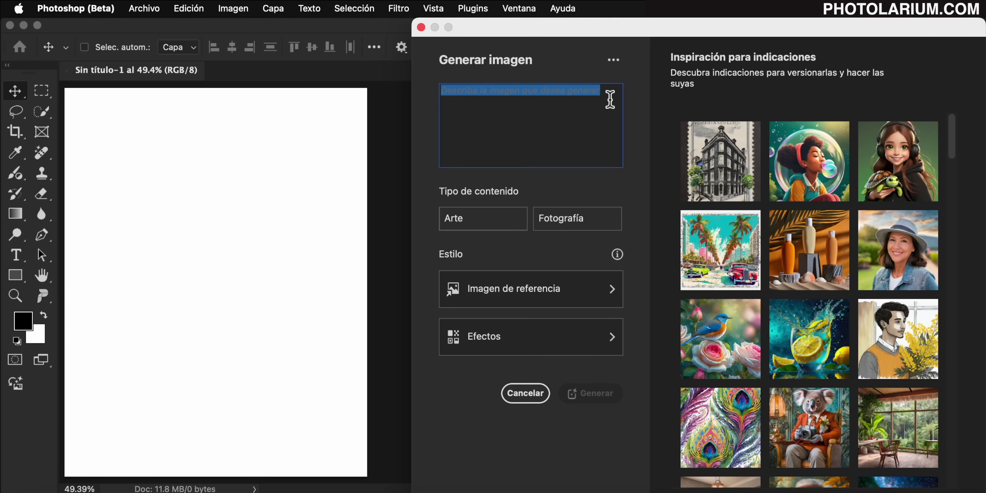
{"action": "type", "text": "habitación atemporal con tocador de madera vintage, encima del tocador un grupo de macetas rústicas, paredes desconchadas,La luz es natural y entra de una ventana no visible al lado."}
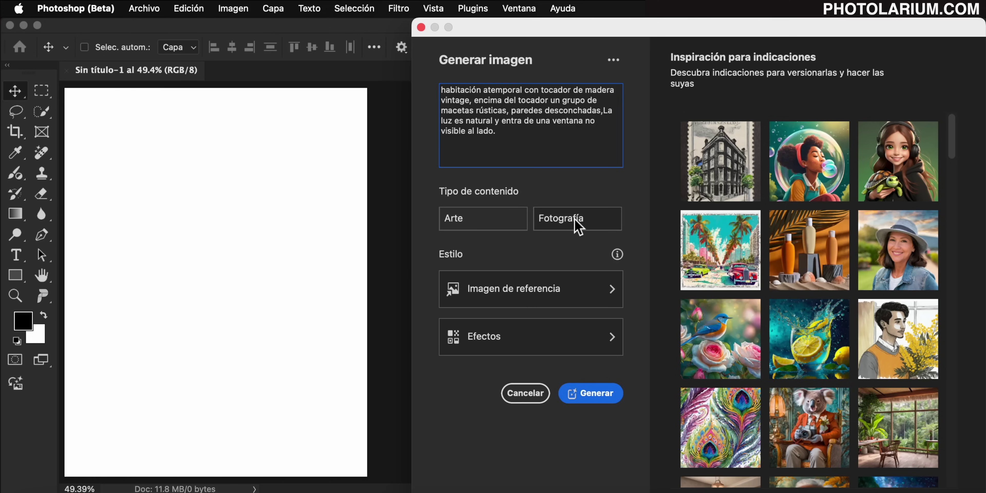
{"action": "left_click", "coordinate": [578, 227]}
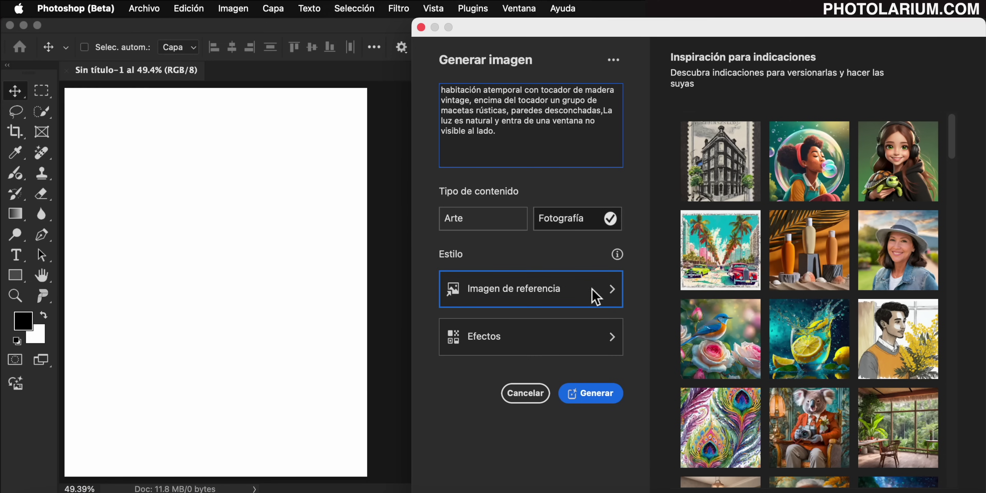
Pick the pink gallery image as style reference and add the Hiperrealista effect
{"action": "left_click", "coordinate": [597, 297]}
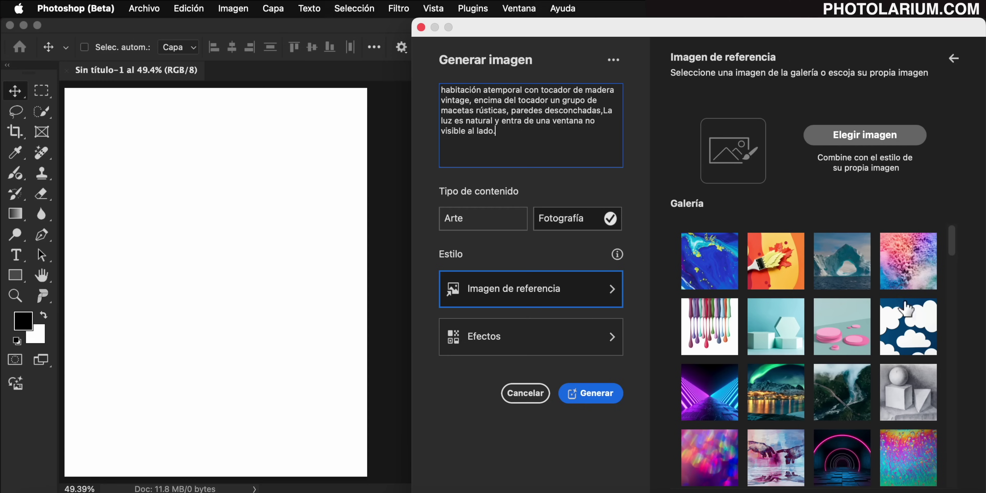
{"action": "scroll", "coordinate": [912, 314], "scroll_direction": "down", "scroll_amount": 2}
{"action": "scroll", "coordinate": [913, 315], "scroll_direction": "down", "scroll_amount": 1}
{"action": "scroll", "coordinate": [912, 314], "scroll_direction": "down", "scroll_amount": 2}
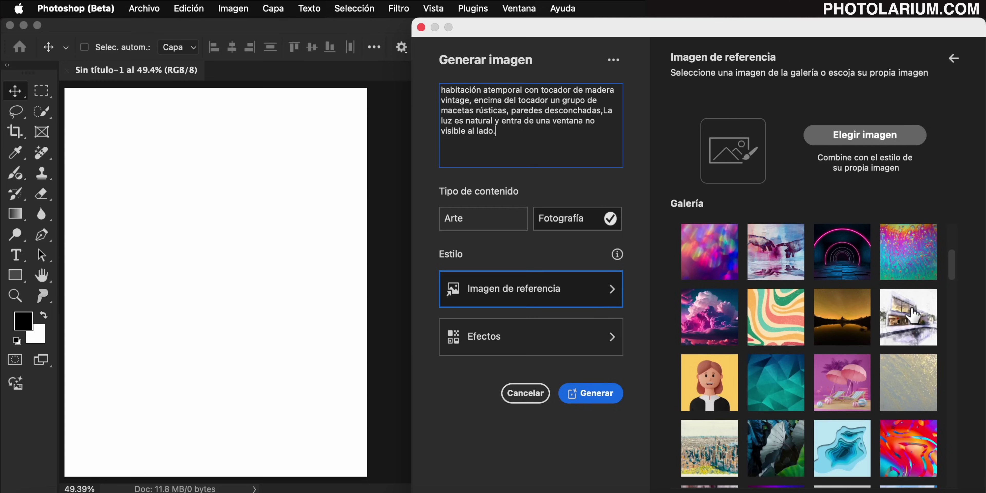
{"action": "scroll", "coordinate": [913, 315], "scroll_direction": "down", "scroll_amount": 1}
{"action": "scroll", "coordinate": [912, 315], "scroll_direction": "down", "scroll_amount": 2}
{"action": "scroll", "coordinate": [912, 315], "scroll_direction": "down", "scroll_amount": 3}
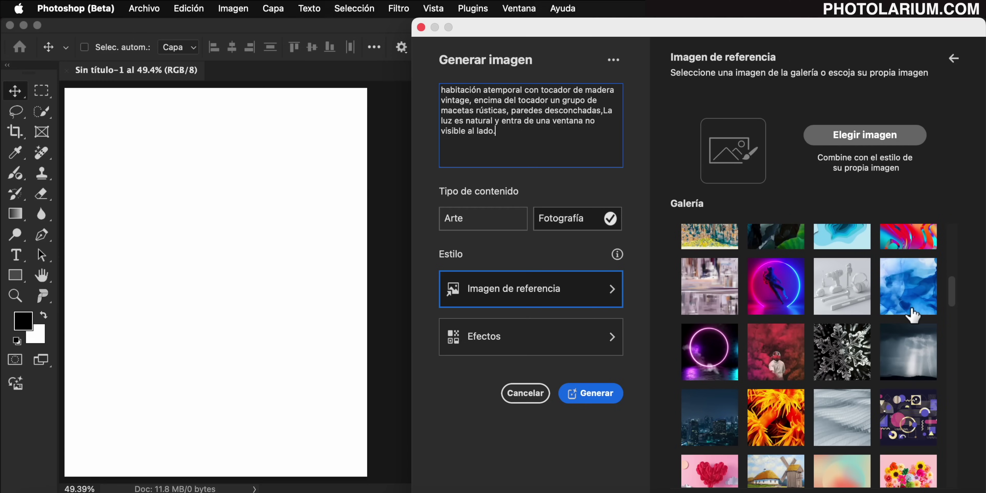
{"action": "scroll", "coordinate": [912, 314], "scroll_direction": "down", "scroll_amount": 3}
{"action": "scroll", "coordinate": [912, 314], "scroll_direction": "down", "scroll_amount": 2}
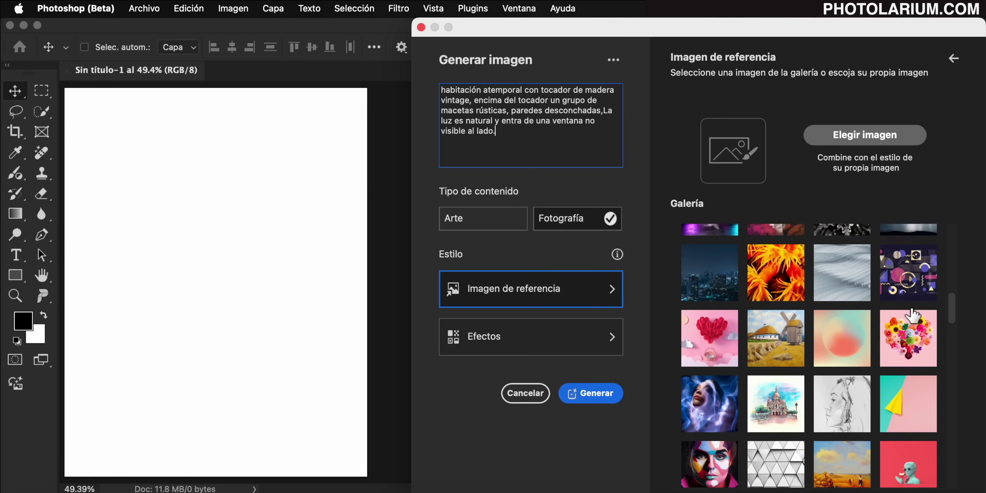
{"action": "scroll", "coordinate": [912, 315], "scroll_direction": "down", "scroll_amount": 2}
{"action": "scroll", "coordinate": [912, 315], "scroll_direction": "down", "scroll_amount": 2}
{"action": "scroll", "coordinate": [912, 315], "scroll_direction": "down", "scroll_amount": 1}
{"action": "scroll", "coordinate": [912, 315], "scroll_direction": "down", "scroll_amount": 1}
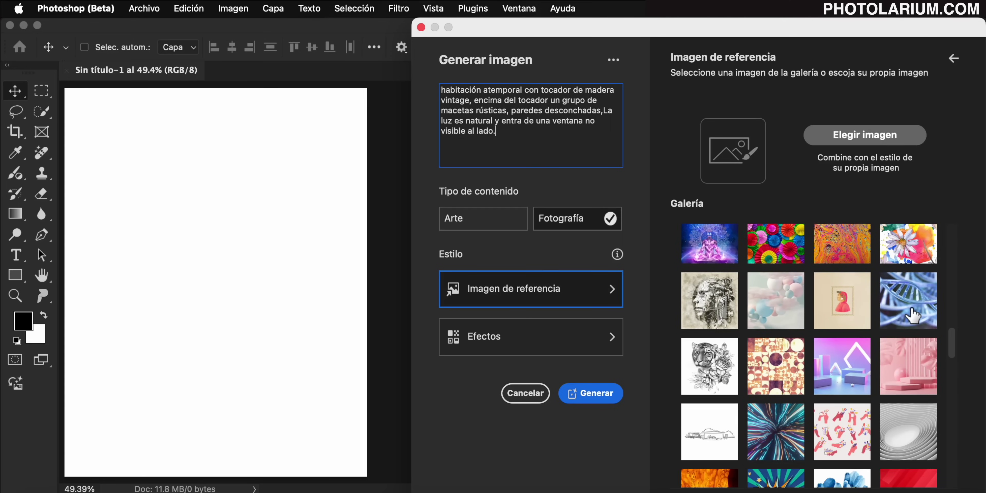
{"action": "scroll", "coordinate": [912, 315], "scroll_direction": "down", "scroll_amount": 1}
{"action": "left_click", "coordinate": [912, 326]}
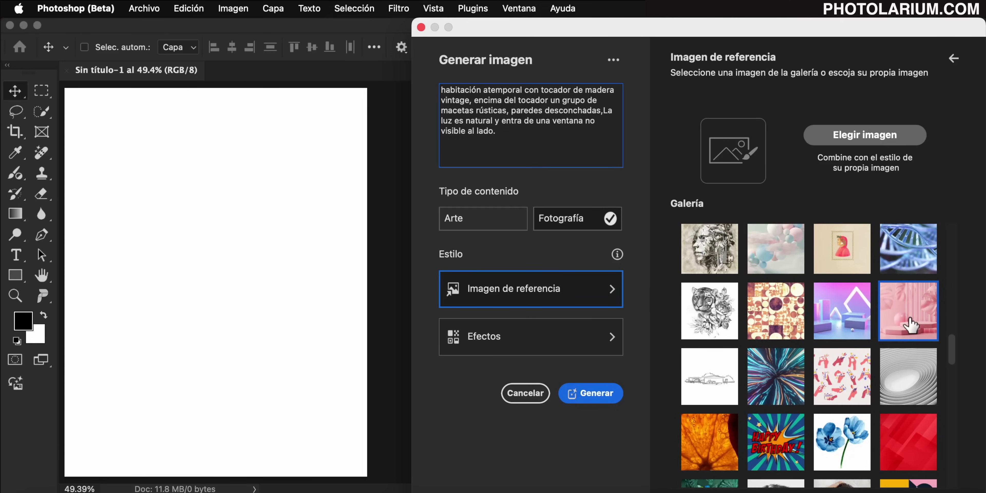
{"action": "left_click", "coordinate": [911, 325]}
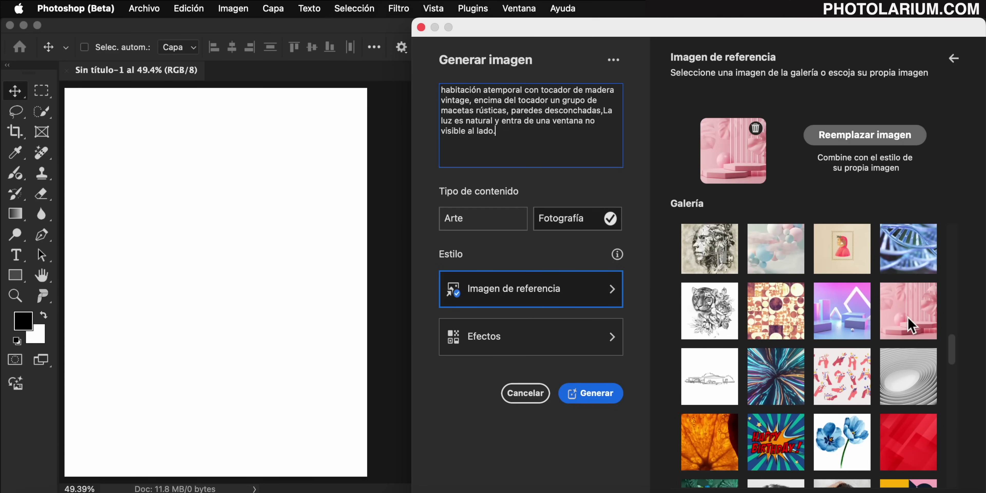
{"action": "left_click", "coordinate": [603, 349]}
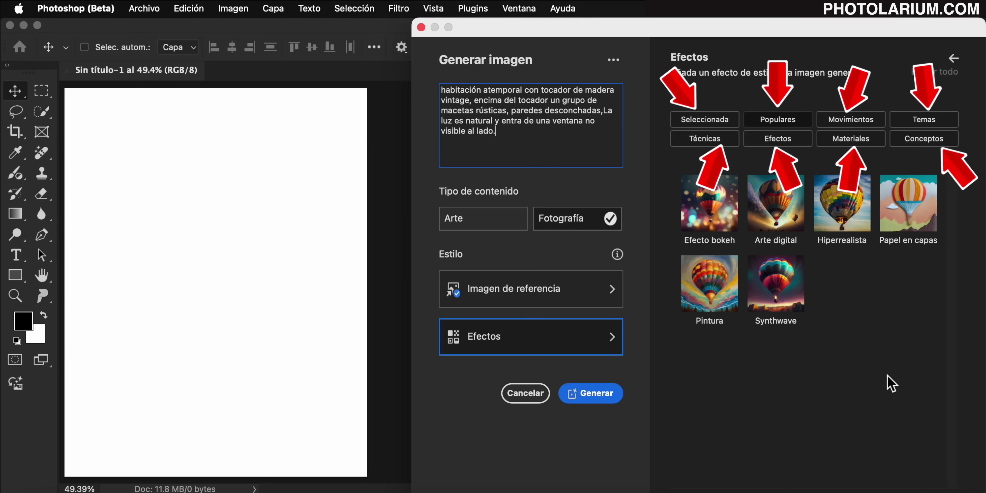
{"action": "left_click", "coordinate": [852, 228]}
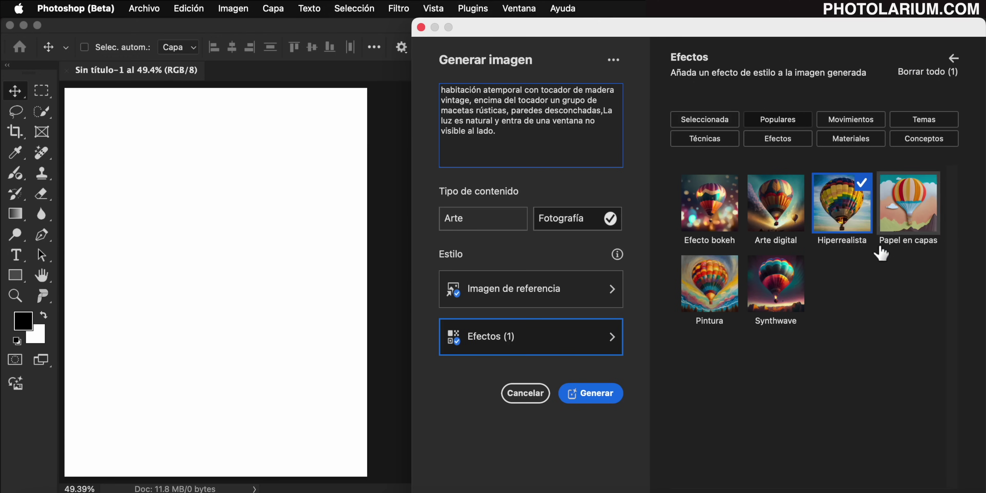
Generate the vintage dresser room and review the second and third variations
{"action": "left_click", "coordinate": [591, 398]}
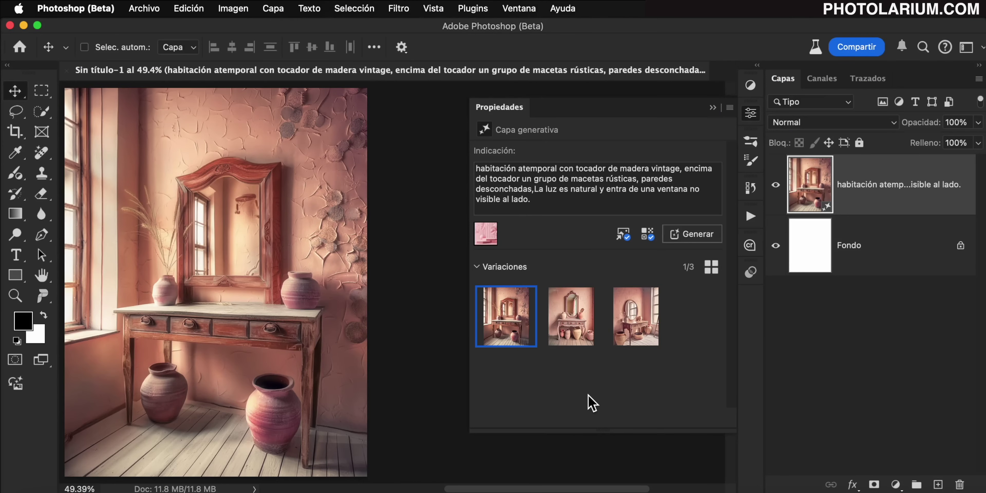
{"action": "left_click", "coordinate": [570, 333]}
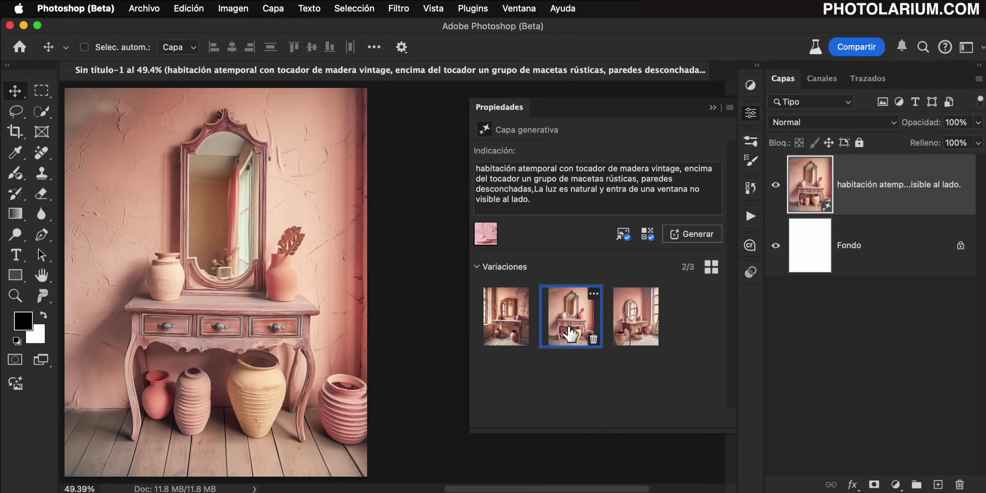
{"action": "left_click", "coordinate": [639, 327]}
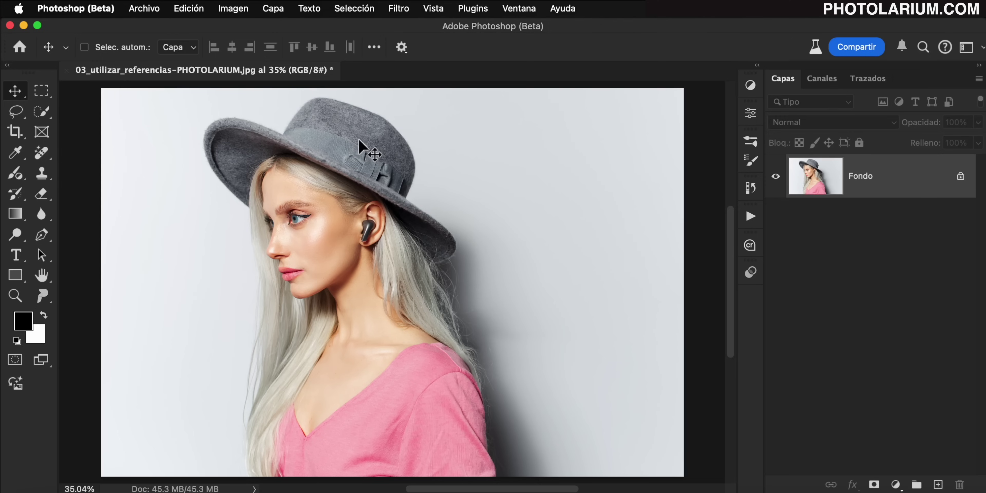
Lasso-select the woman's grey hat and start Relleno generativo on it
{"action": "left_click", "coordinate": [18, 112]}
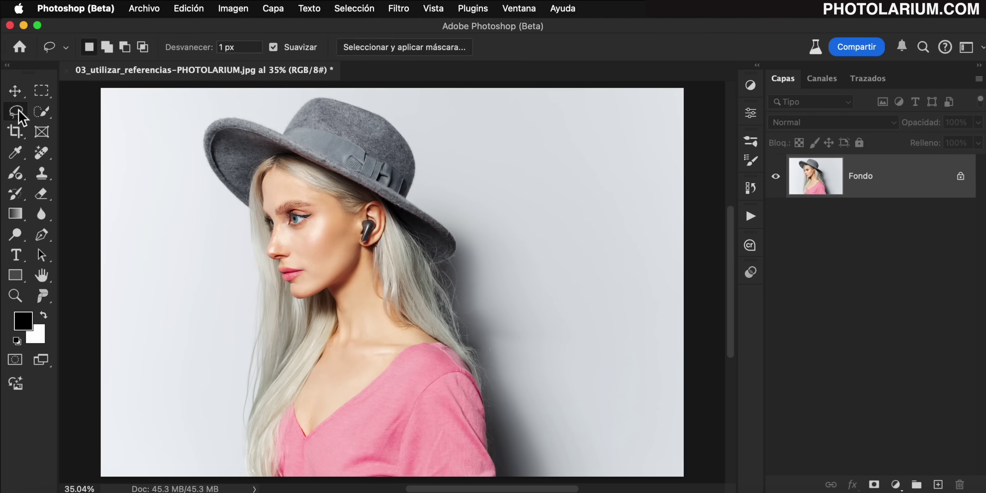
{"action": "left_click_drag", "start_coordinate": [278, 128], "coordinate": [194, 141]}
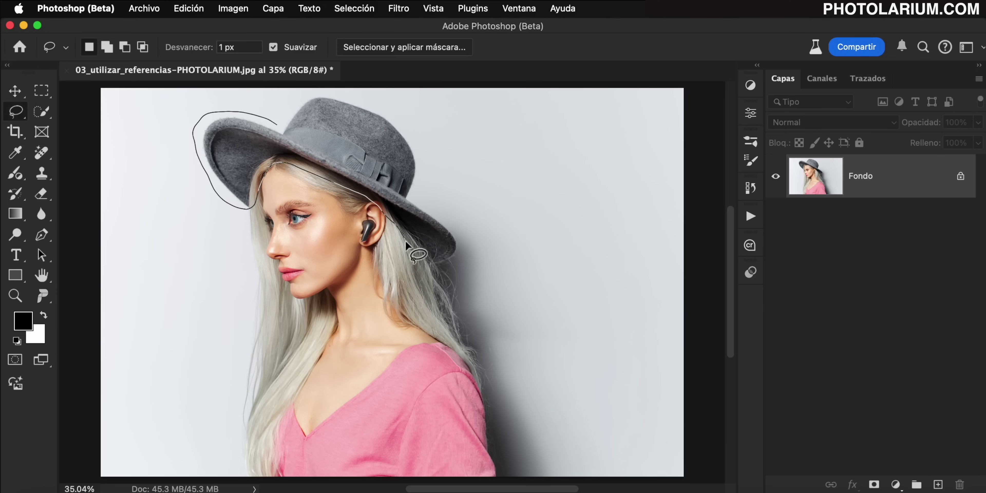
{"action": "left_click_drag", "start_coordinate": [288, 132], "coordinate": [287, 130]}
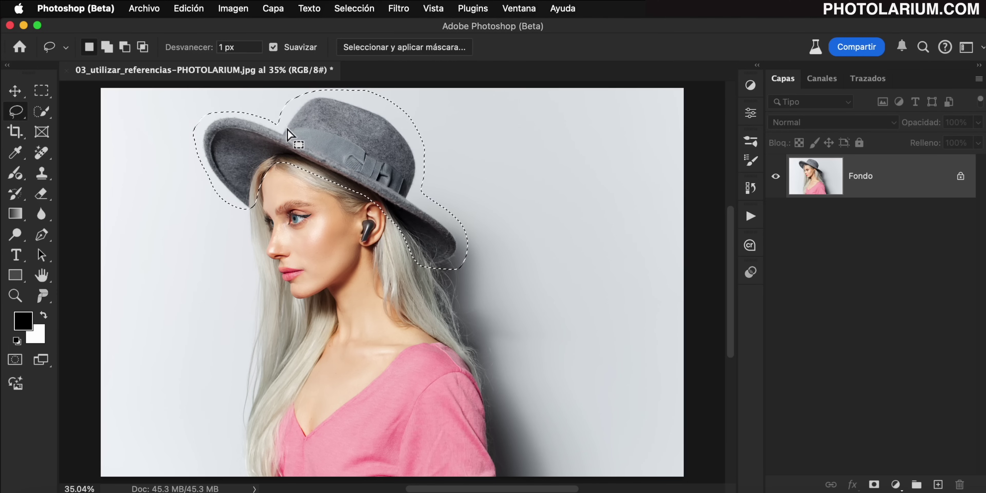
{"action": "left_click", "coordinate": [191, 9]}
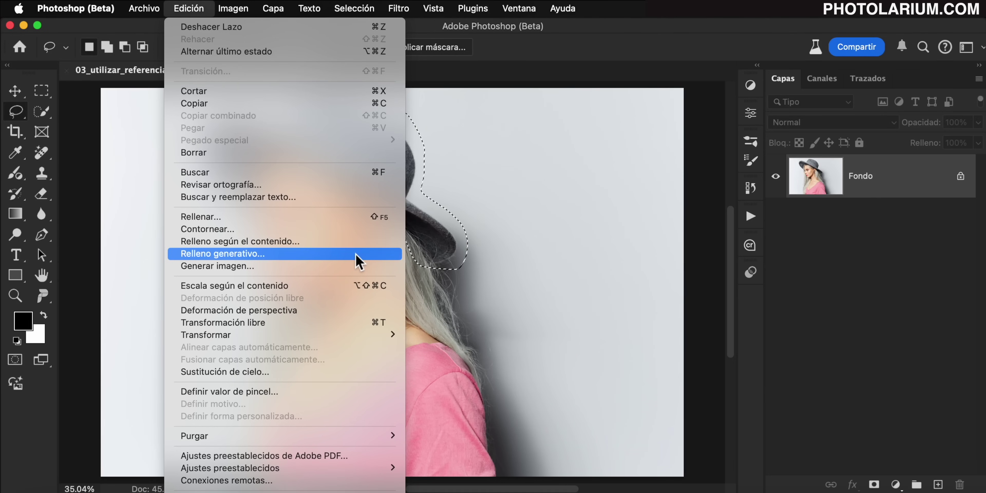
{"action": "left_click", "coordinate": [337, 255]}
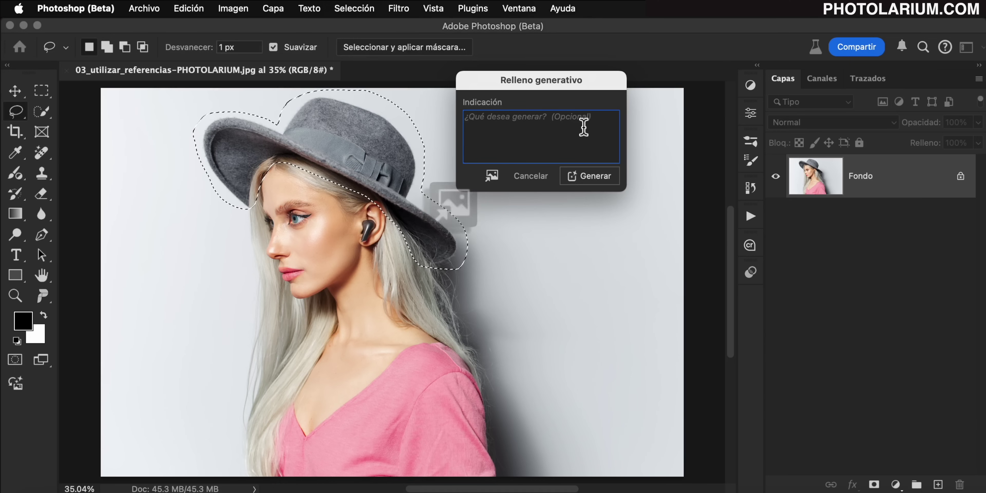
Load 03_referencia_sombrero.jpg as the reference image for the hat fill
{"action": "left_click", "coordinate": [493, 180]}
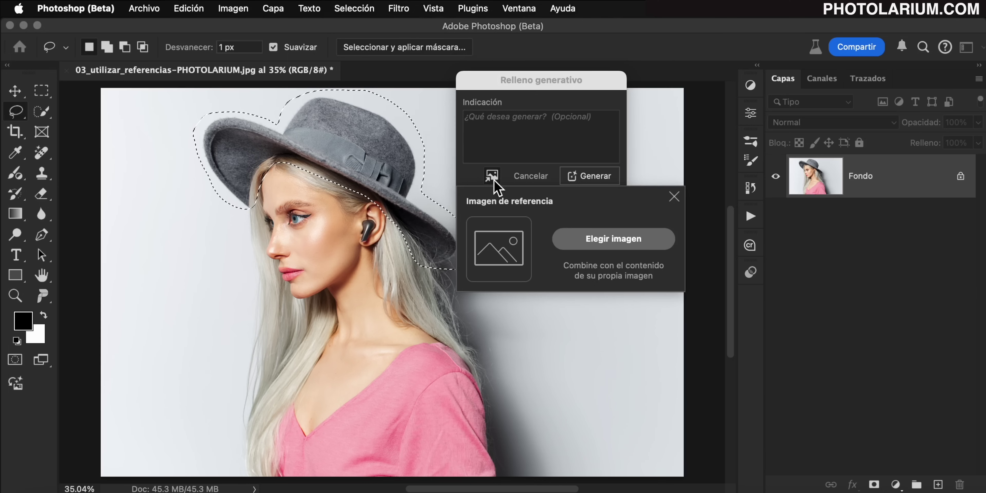
{"action": "left_click", "coordinate": [624, 250]}
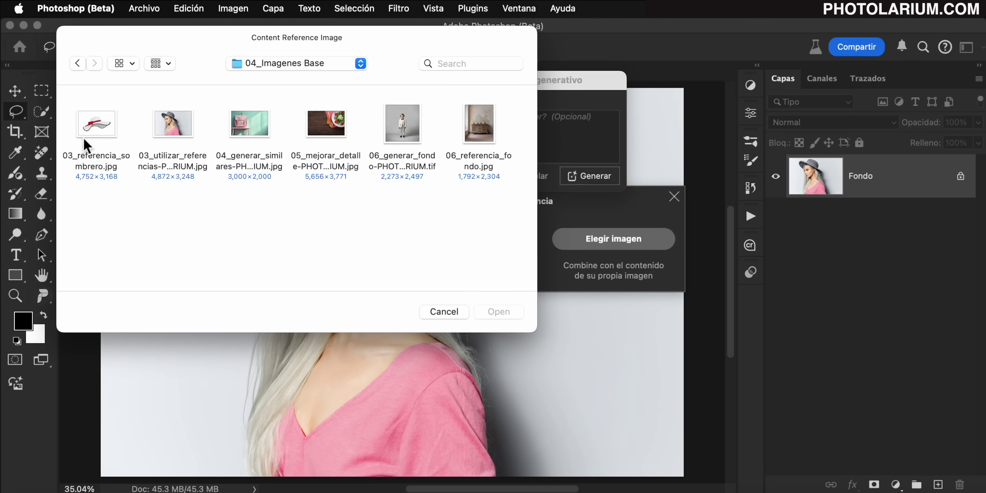
{"action": "left_click", "coordinate": [95, 126]}
{"action": "key", "text": "space"}
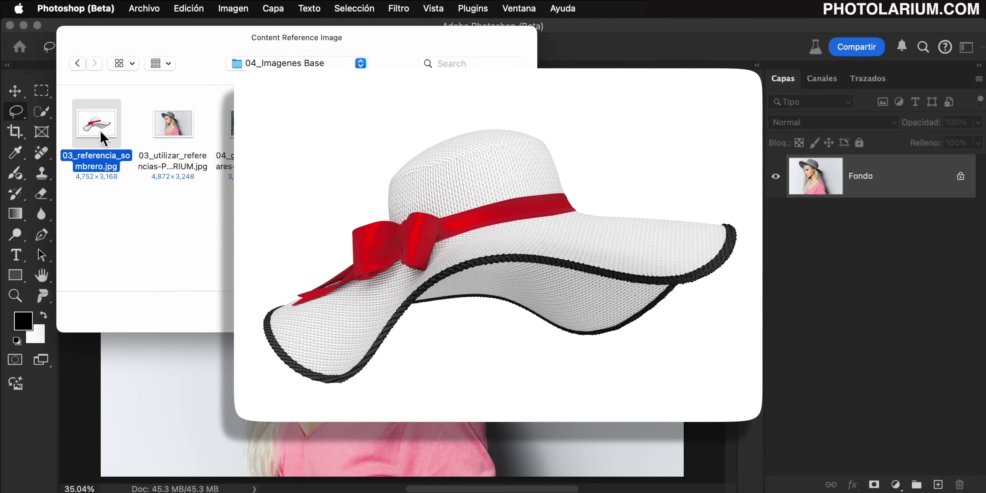
{"action": "key", "text": "space"}
{"action": "left_click", "coordinate": [499, 312]}
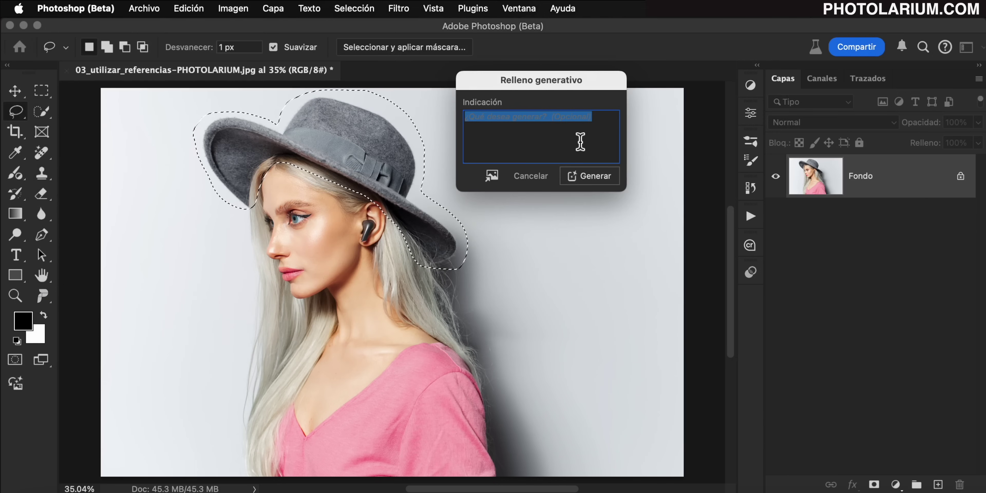
Generate the white hat with red ribbon and keep the third variation
{"action": "left_click", "coordinate": [593, 177]}
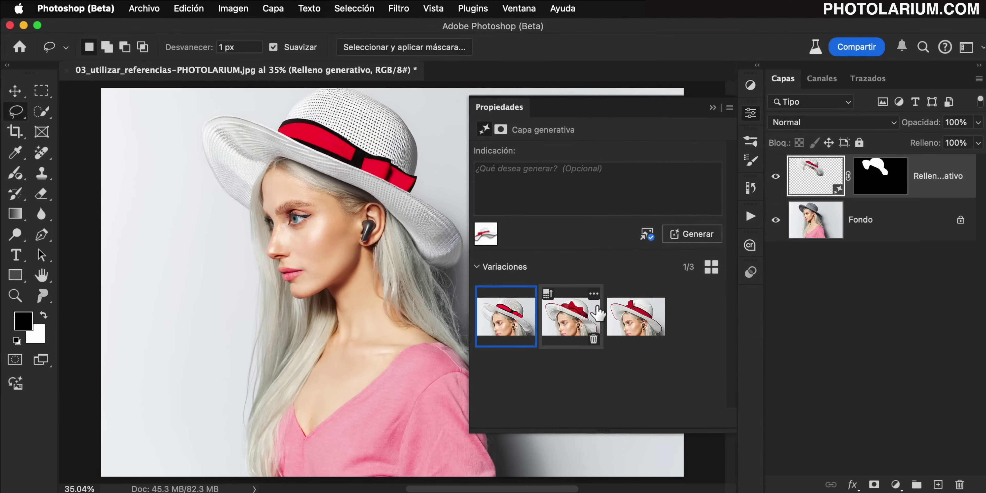
{"action": "left_click", "coordinate": [583, 319]}
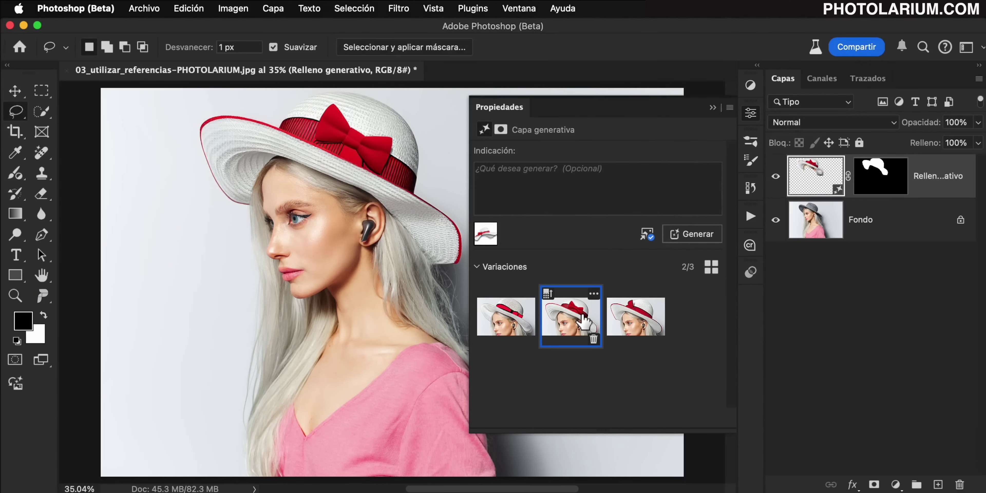
{"action": "left_click", "coordinate": [631, 326]}
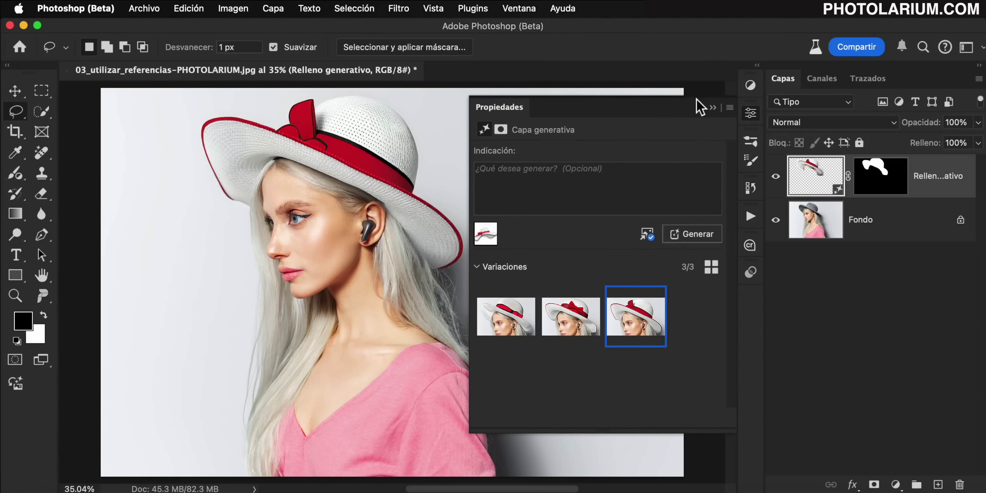
{"action": "left_click", "coordinate": [713, 108]}
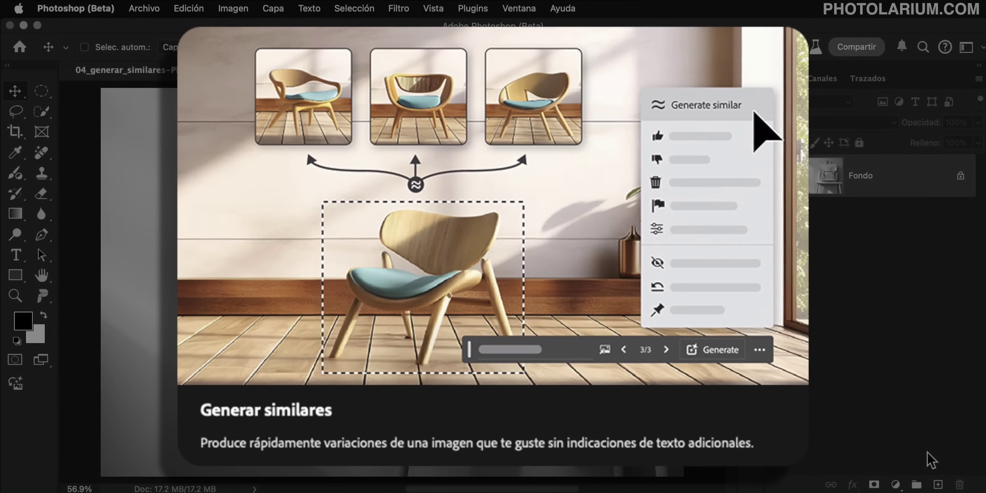
Generative-fill an elliptical area on the wall with the prompt 'Reloj de pared'
{"action": "key", "text": "m"}
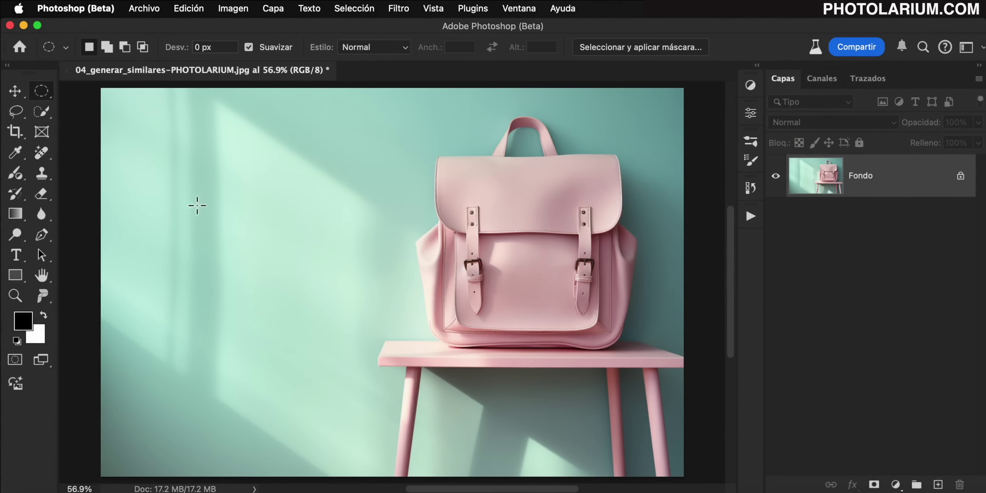
{"action": "left_click_drag", "start_coordinate": [135, 133], "coordinate": [337, 390]}
{"action": "left_click", "coordinate": [189, 9]}
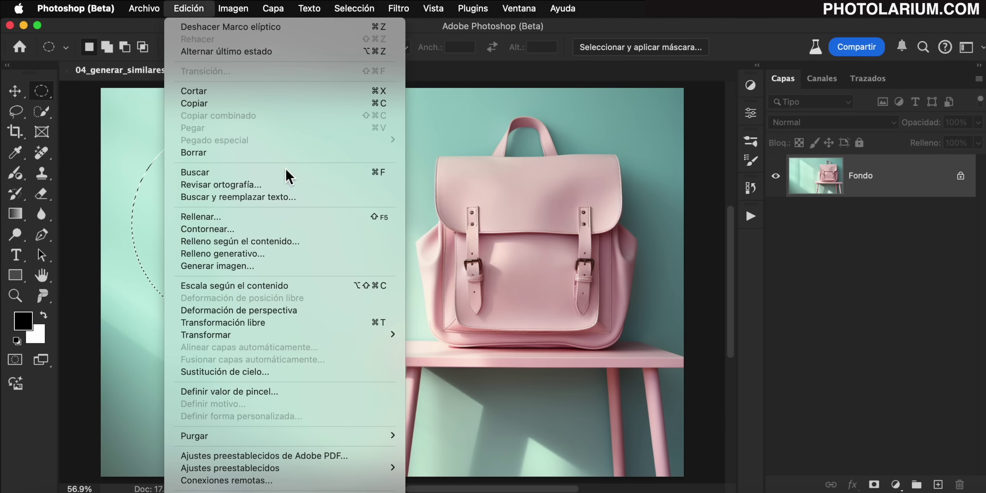
{"action": "left_click", "coordinate": [373, 254]}
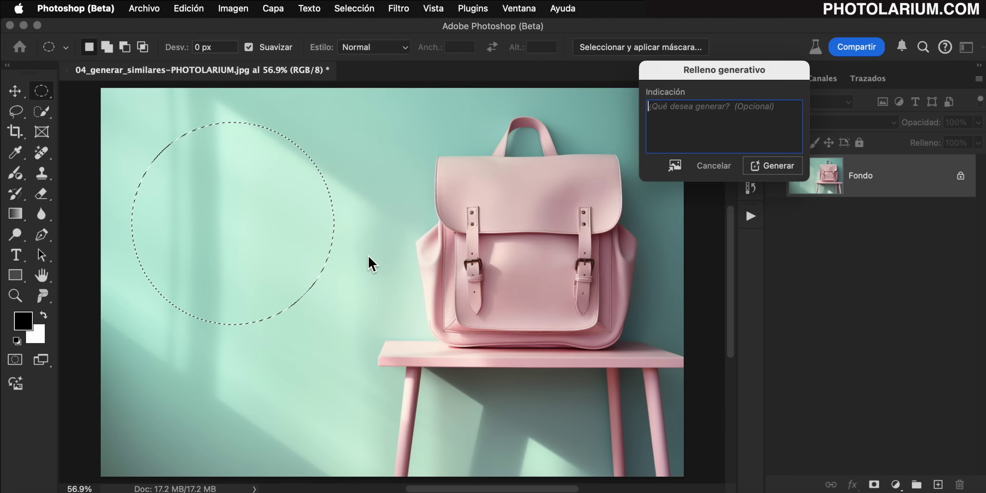
{"action": "type", "text": "Reloj de par"}
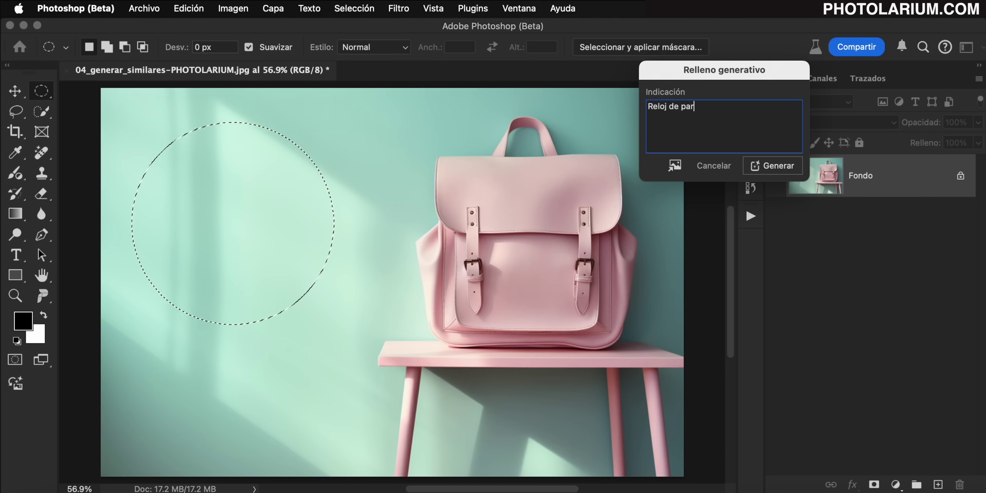
{"action": "type", "text": "ed"}
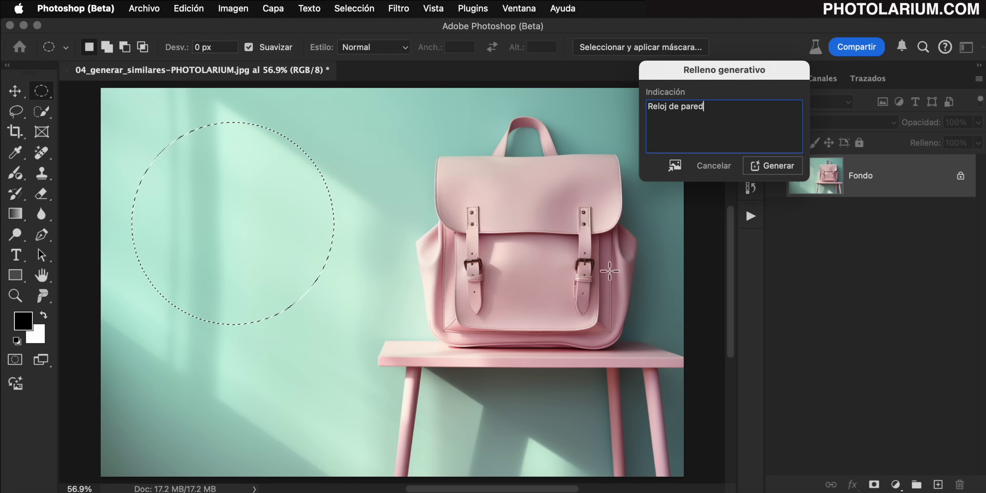
{"action": "left_click", "coordinate": [777, 167]}
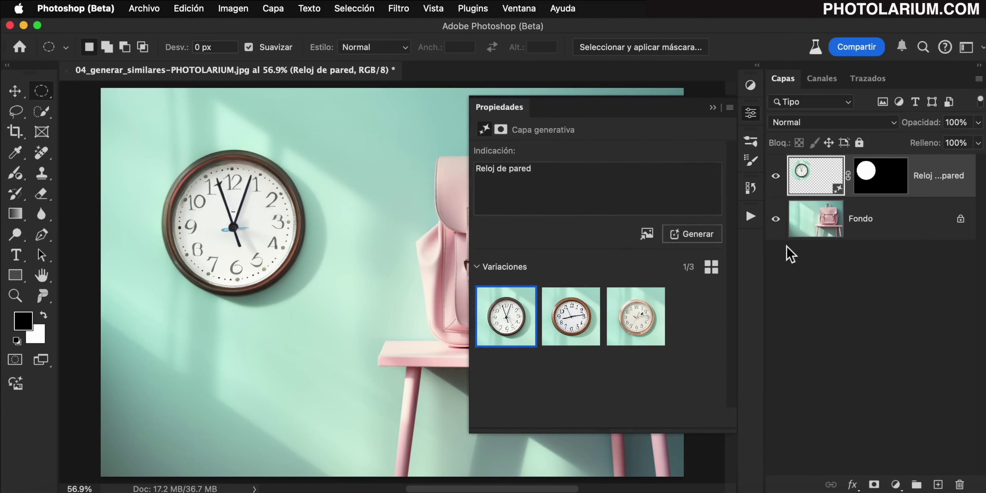
Generate clocks similar to the third variation and settle on the second similar one
{"action": "left_click", "coordinate": [570, 325]}
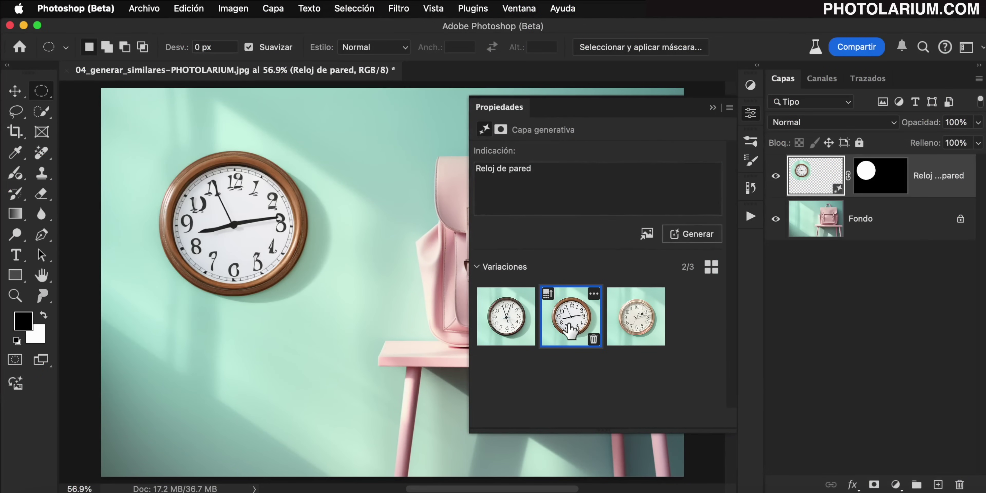
{"action": "left_click", "coordinate": [649, 337]}
{"action": "mouse_move", "coordinate": [636, 316]}
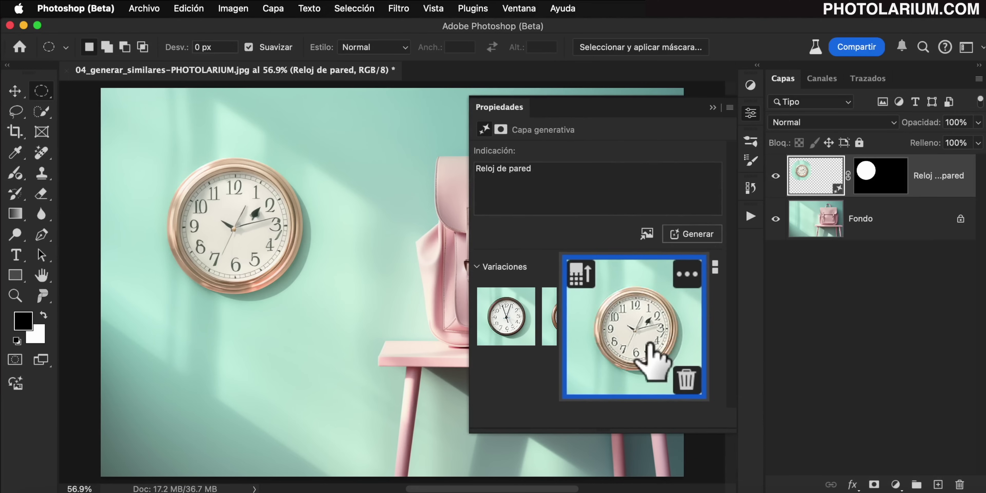
{"action": "left_click", "coordinate": [695, 279]}
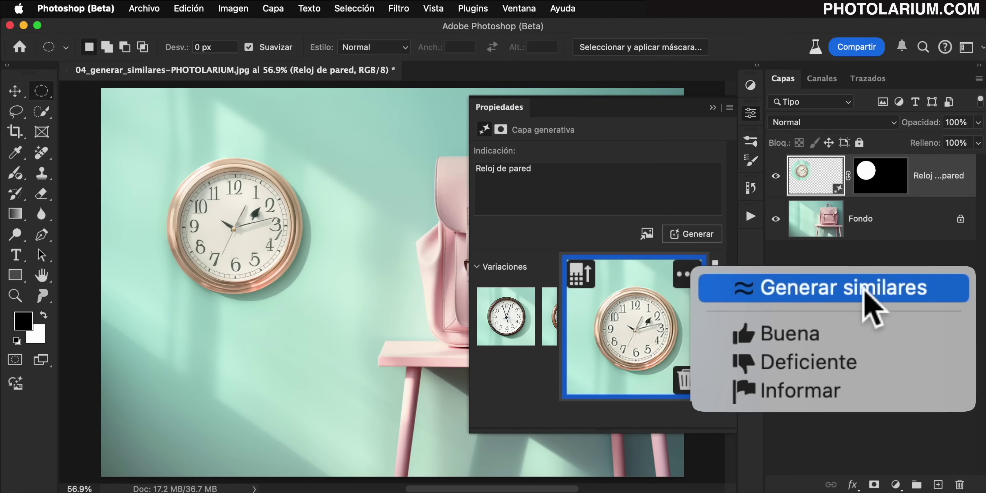
{"action": "left_click", "coordinate": [736, 307]}
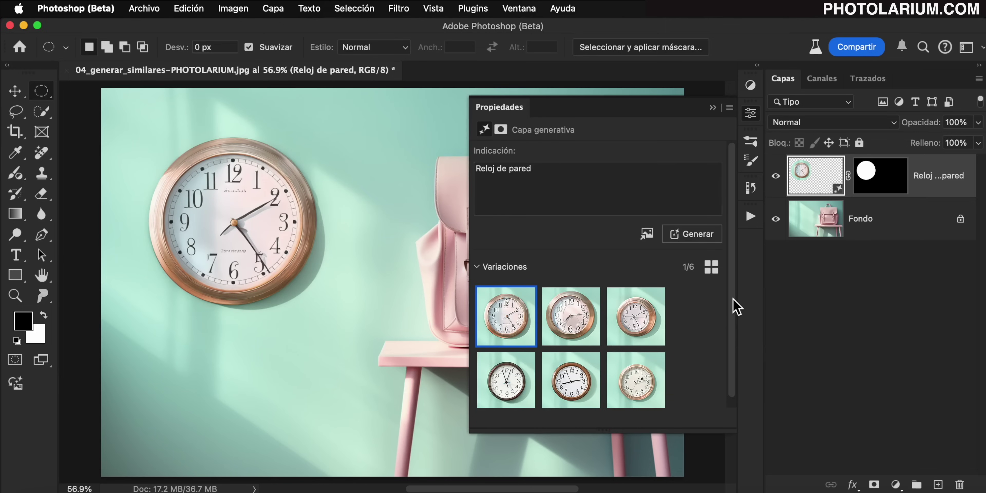
{"action": "left_click", "coordinate": [572, 315]}
{"action": "left_click", "coordinate": [630, 319]}
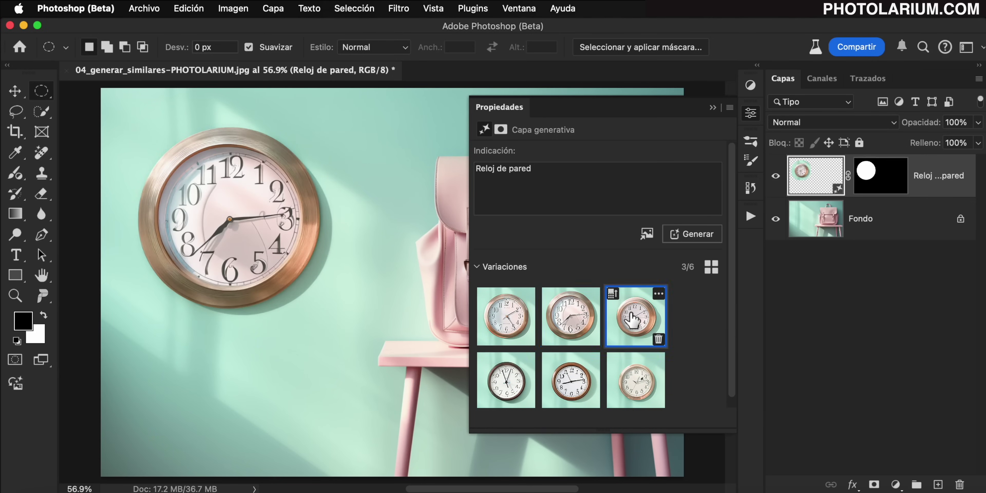
{"action": "left_click", "coordinate": [578, 320]}
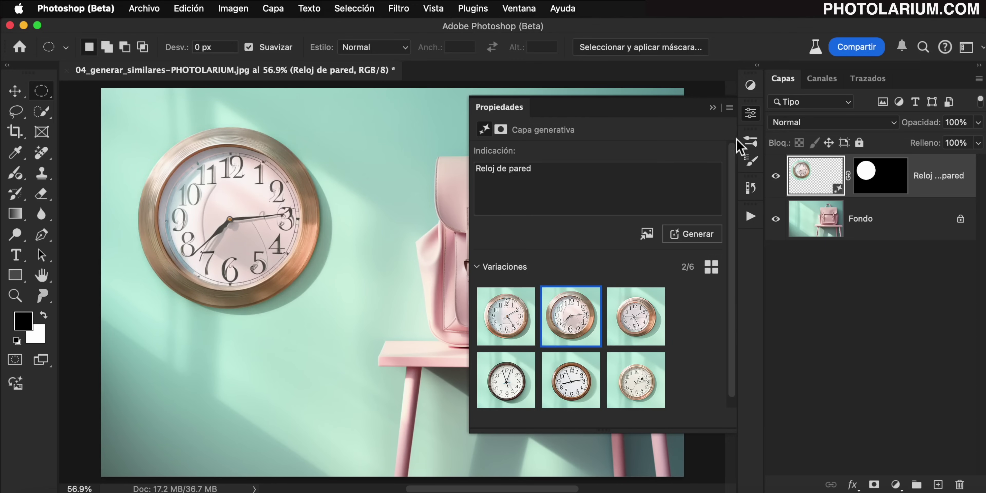
{"action": "left_click", "coordinate": [713, 108]}
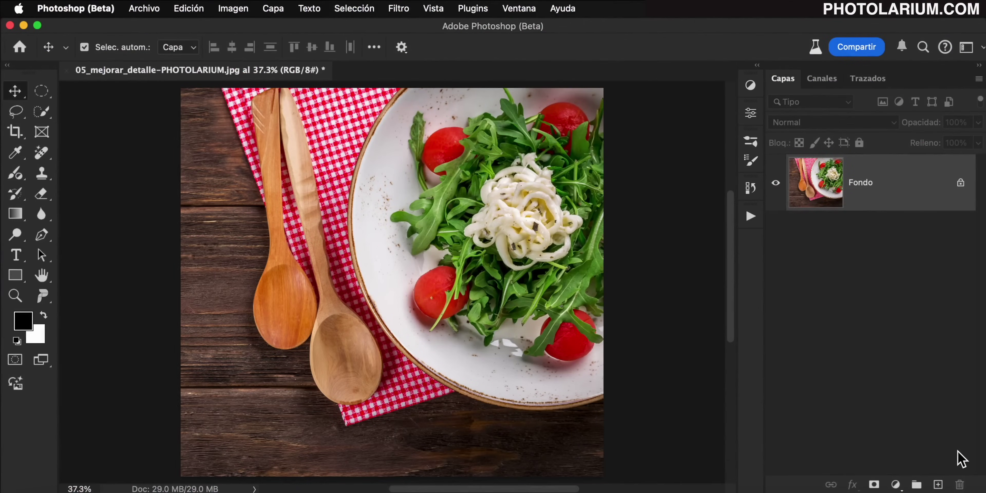
Set Crop to An. x Al. x Resolución, keep cropped pixels, and open the Relleno fill options
{"action": "key", "text": "ctrl+0"}
{"action": "left_click", "coordinate": [16, 132]}
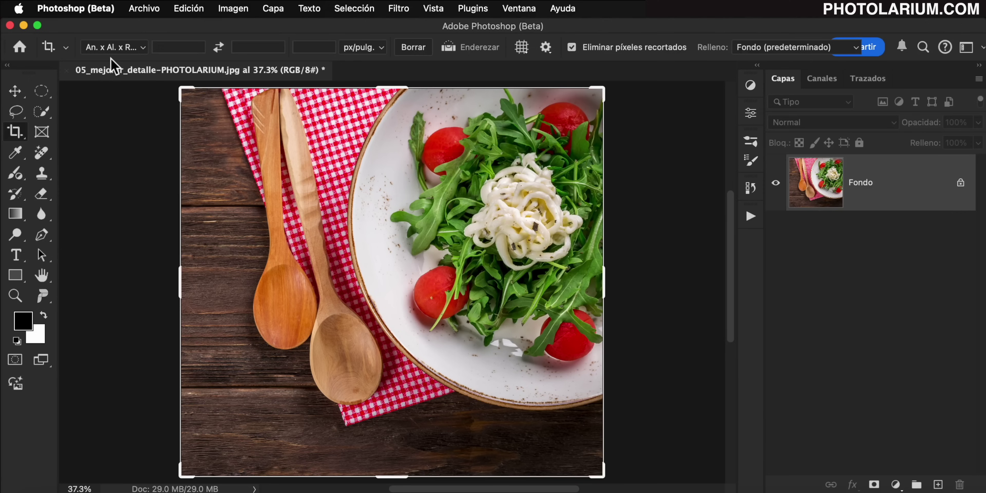
{"action": "left_click", "coordinate": [143, 49]}
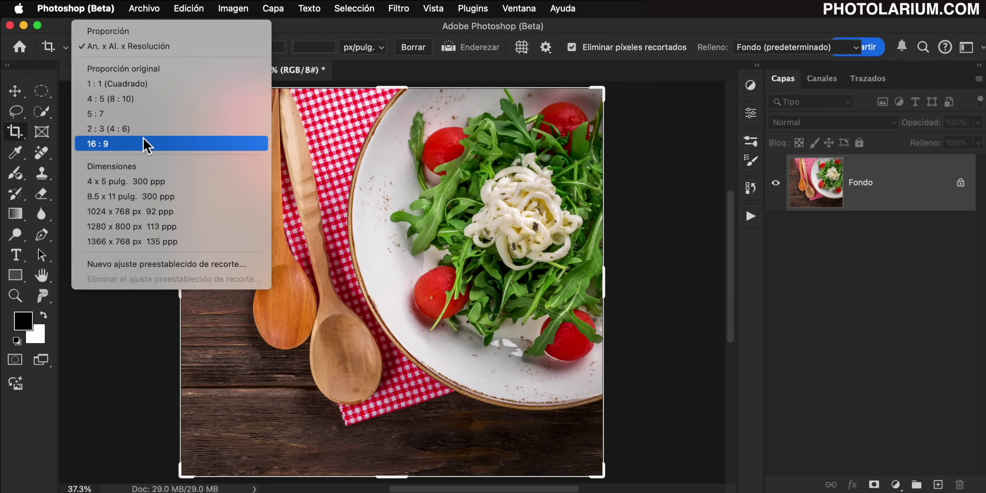
{"action": "left_click", "coordinate": [188, 46]}
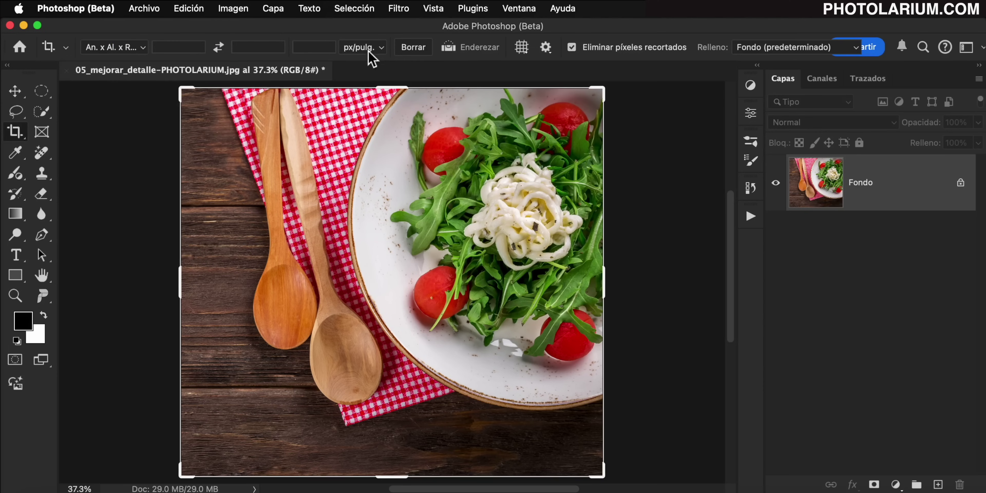
{"action": "left_click", "coordinate": [572, 48]}
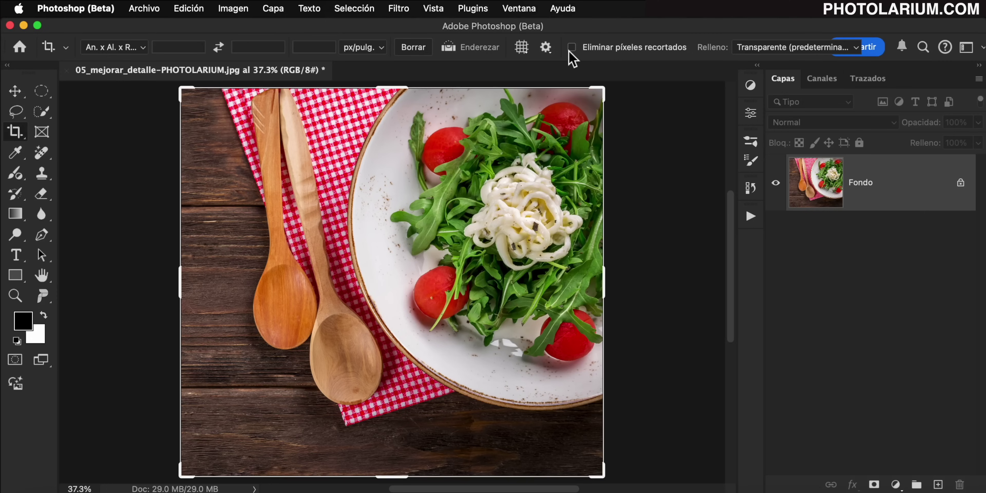
{"action": "left_click", "coordinate": [857, 47]}
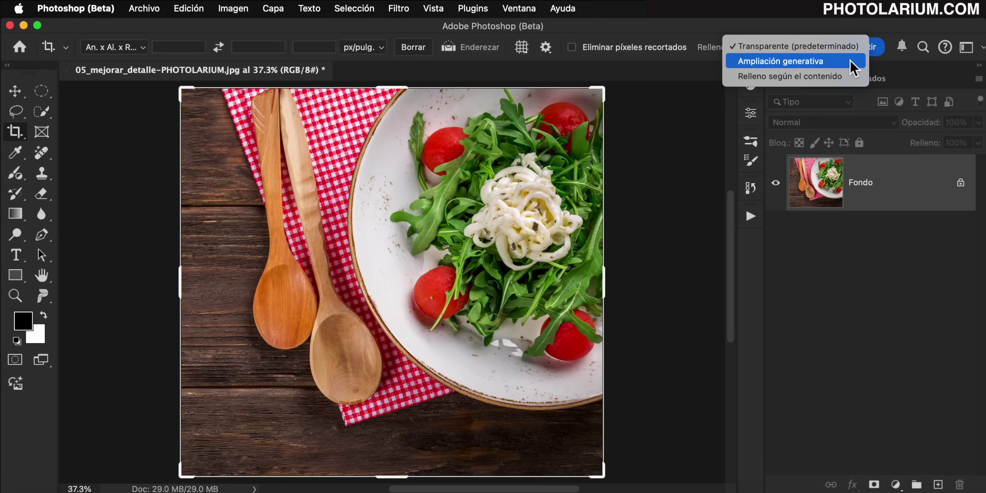
Extend the salad crop to the right and upward, then generatively fill the empty areas
{"action": "left_click", "coordinate": [851, 68]}
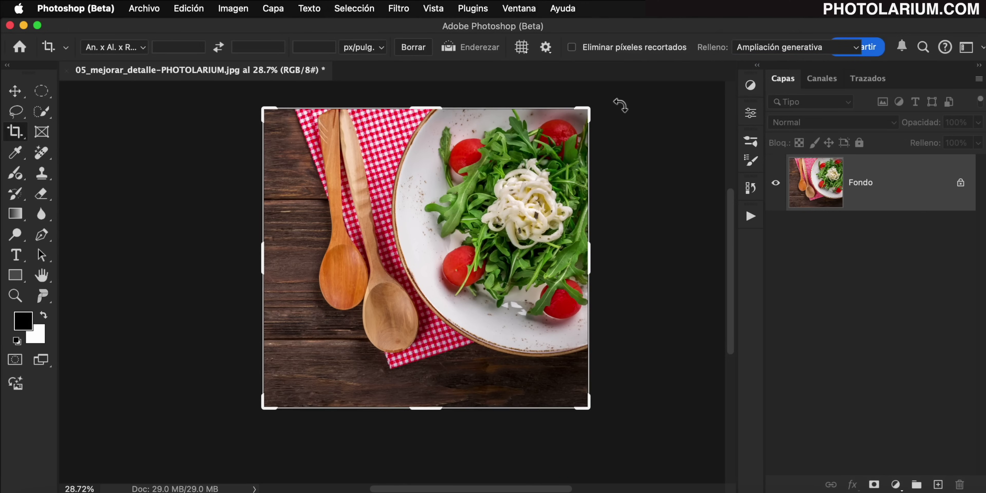
{"action": "left_click_drag", "start_coordinate": [596, 214], "coordinate": [647, 224]}
{"action": "left_click_drag", "start_coordinate": [426, 108], "coordinate": [420, 102]}
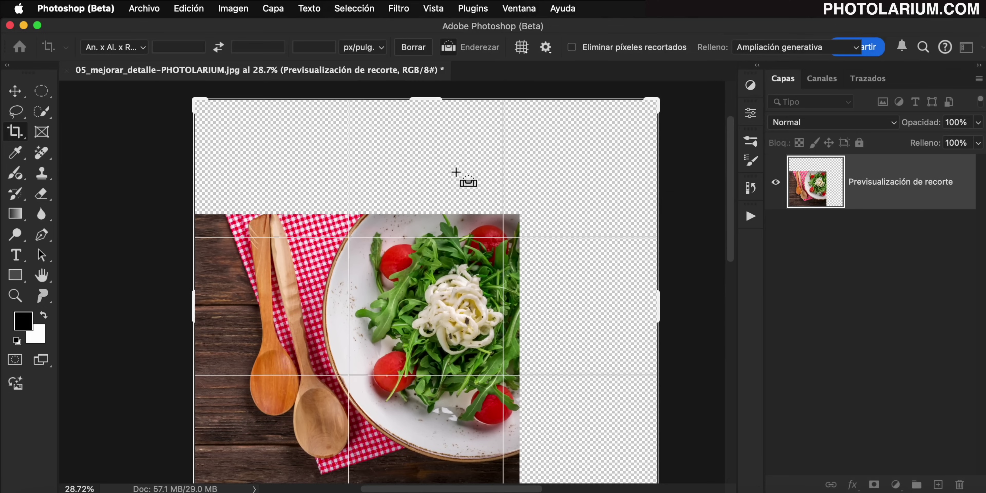
{"action": "key", "text": "Return"}
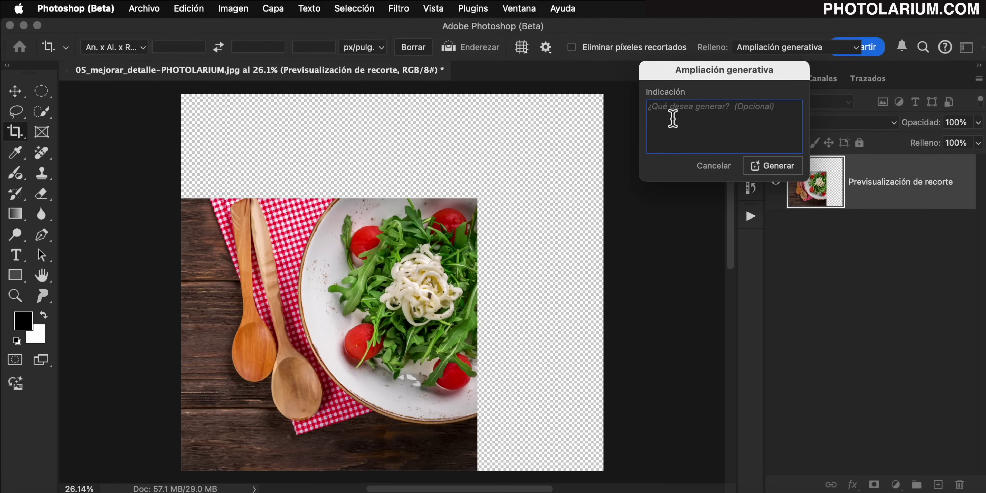
{"action": "left_click", "coordinate": [778, 167]}
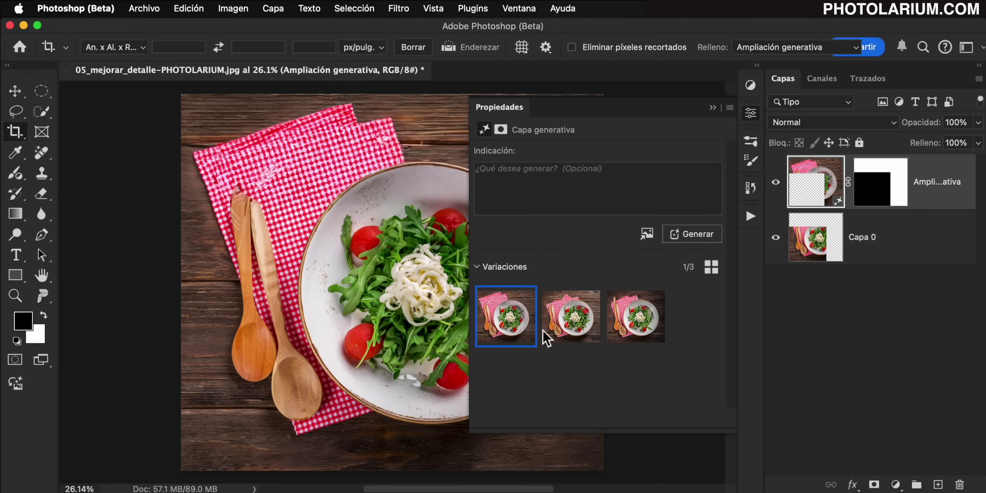
Zoom in on the salad and toggle the generated layer off and on to compare
{"action": "left_click_drag", "start_coordinate": [535, 490], "coordinate": [574, 490]}
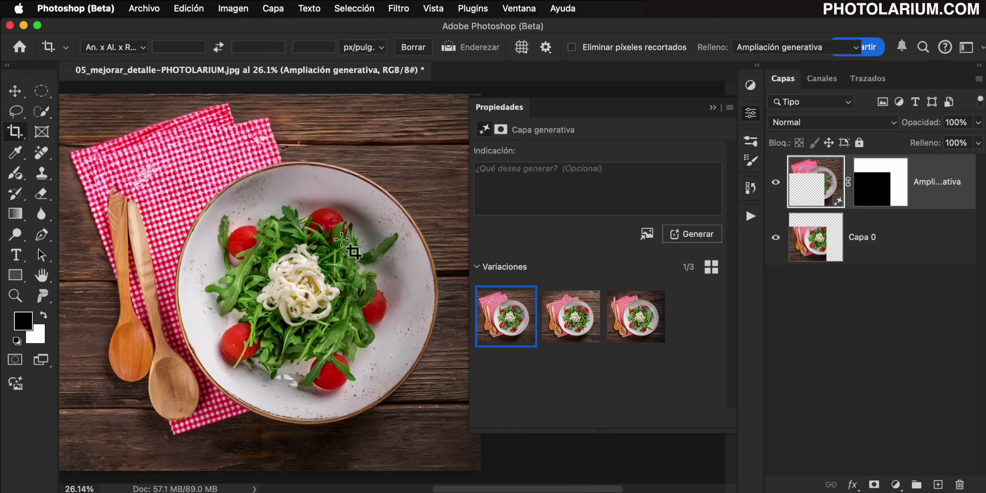
{"action": "key", "text": "z"}
{"action": "left_click_drag", "start_coordinate": [349, 236], "coordinate": [406, 293]}
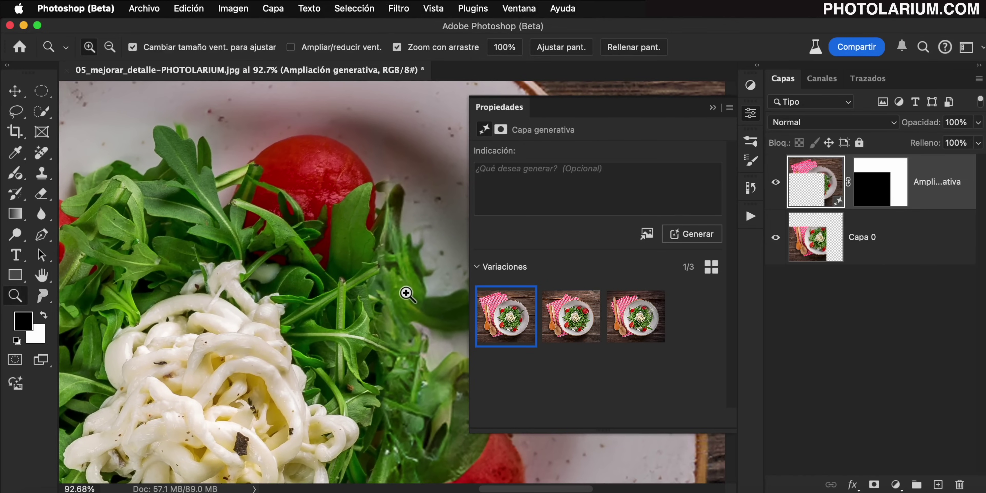
{"action": "key", "text": "c"}
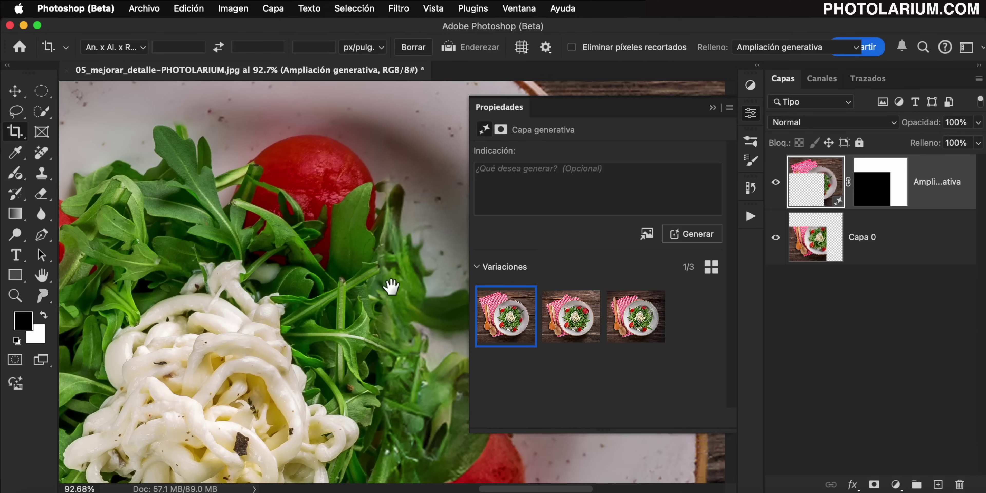
{"action": "mouse_move", "coordinate": [391, 286]}
{"action": "left_mouse_down"}
{"action": "mouse_move", "coordinate": [358, 150]}
{"action": "mouse_move", "coordinate": [319, 151]}
{"action": "left_mouse_up"}
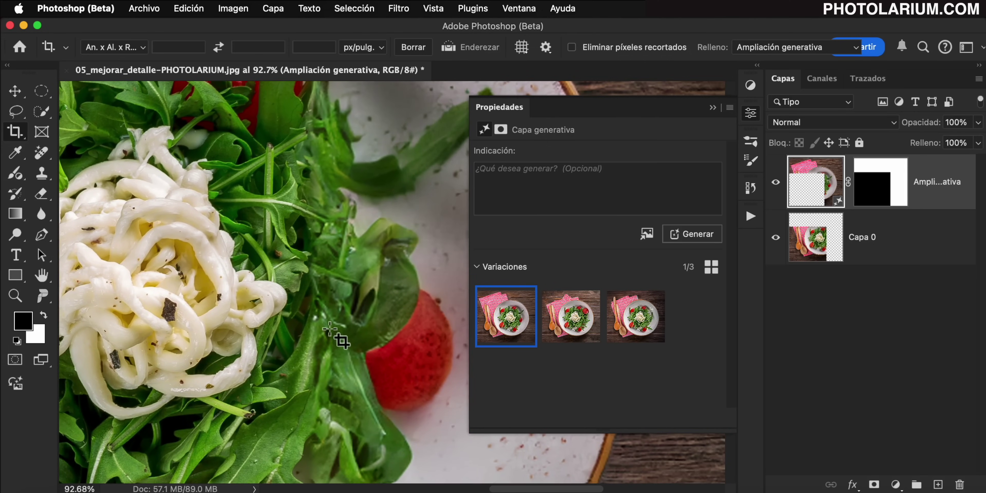
{"action": "left_click", "coordinate": [776, 184]}
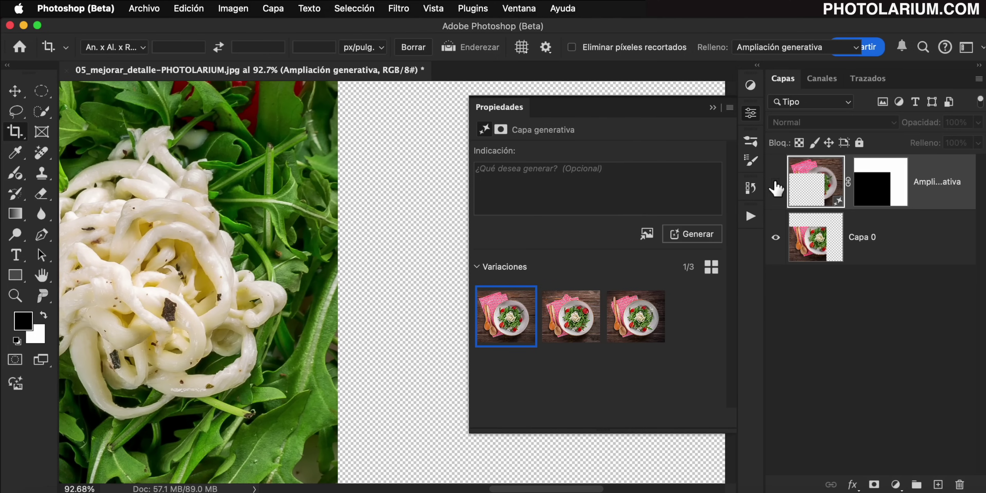
{"action": "left_click", "coordinate": [776, 183]}
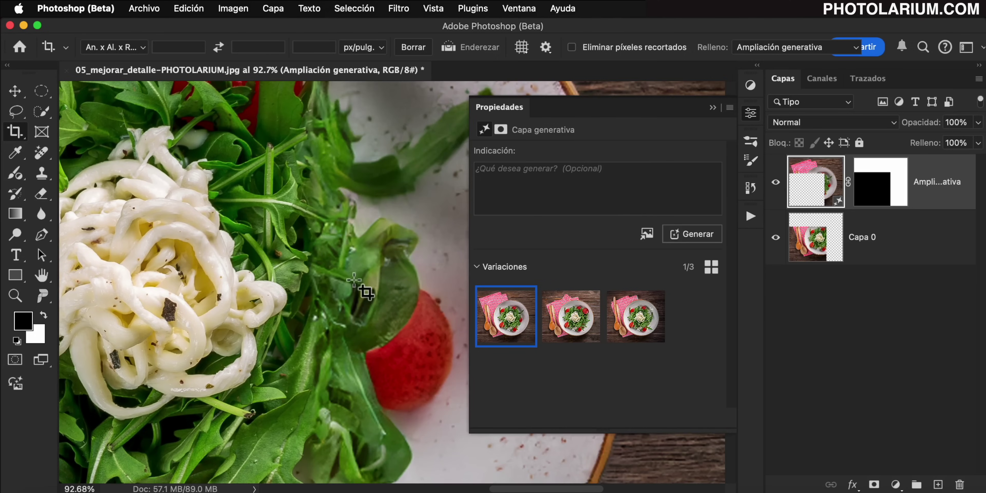
Compare the three variations, keep the first, and apply Mejorar detalle to it
{"action": "scroll", "coordinate": [352, 348], "scroll_direction": "up", "scroll_amount": 5}
{"action": "scroll", "coordinate": [238, 334], "scroll_direction": "up", "scroll_amount": 5}
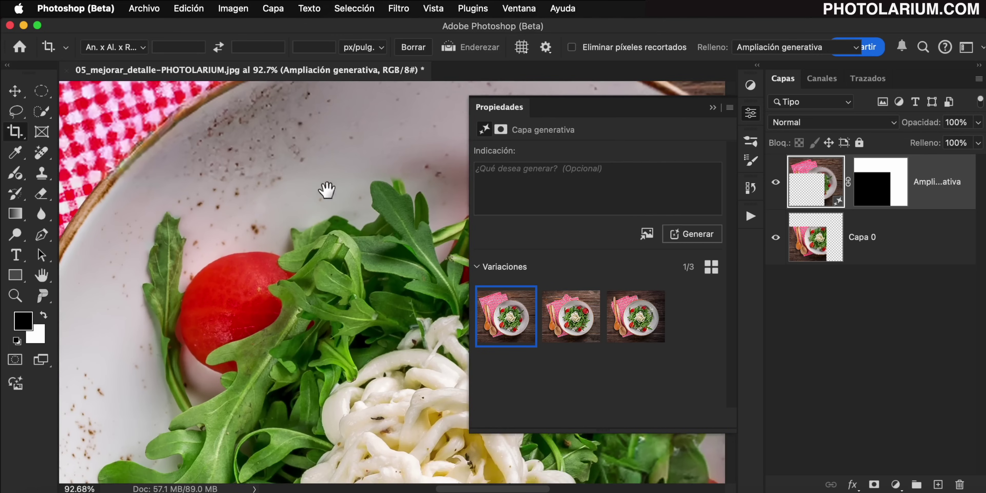
{"action": "scroll", "coordinate": [355, 254], "scroll_direction": "left", "scroll_amount": 4}
{"action": "scroll", "coordinate": [355, 254], "scroll_direction": "down", "scroll_amount": 5}
{"action": "scroll", "coordinate": [220, 386], "scroll_direction": "right", "scroll_amount": 5}
{"action": "scroll", "coordinate": [174, 286], "scroll_direction": "down", "scroll_amount": 3}
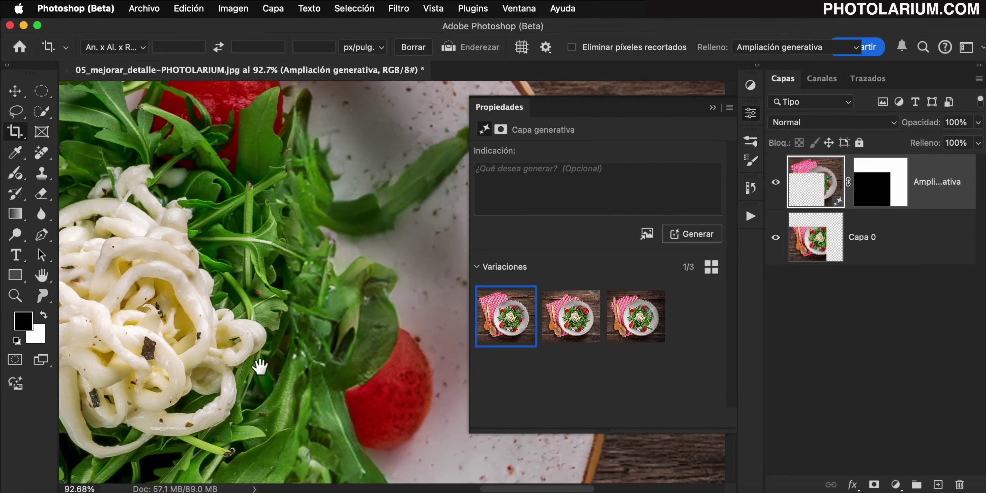
{"action": "left_click", "coordinate": [573, 329]}
{"action": "left_click", "coordinate": [636, 328]}
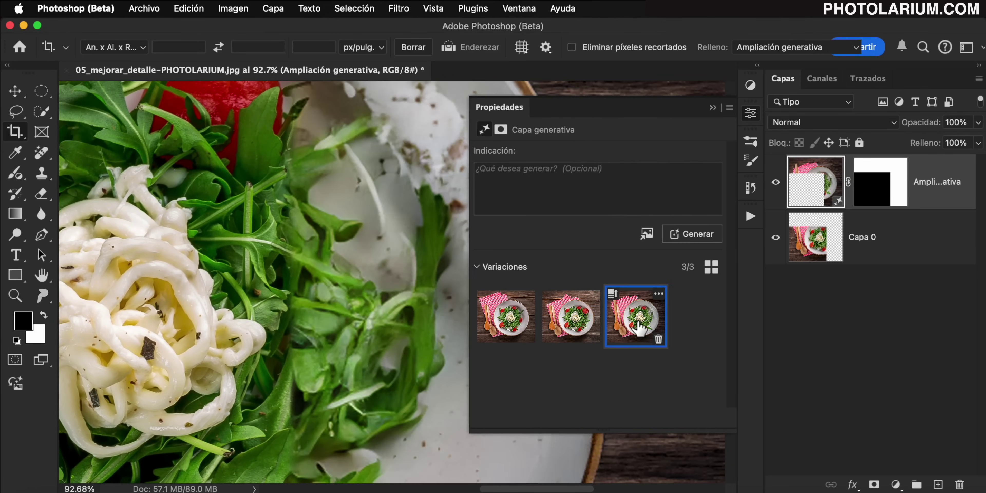
{"action": "left_click", "coordinate": [511, 328]}
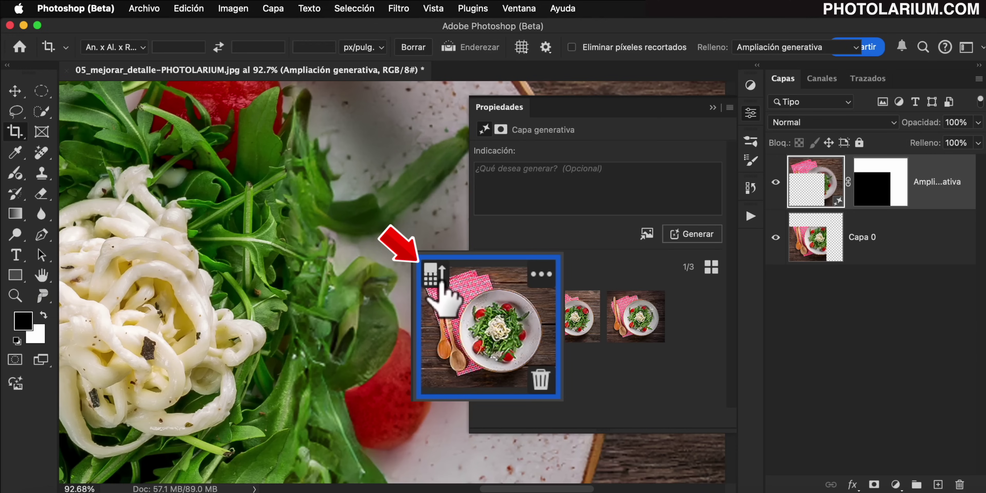
{"action": "left_click", "coordinate": [483, 293]}
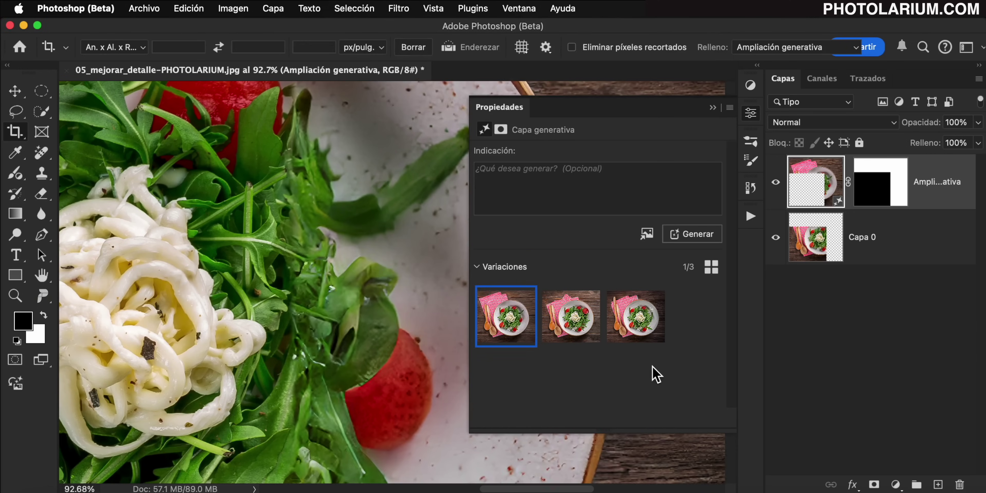
{"action": "left_click", "coordinate": [636, 246]}
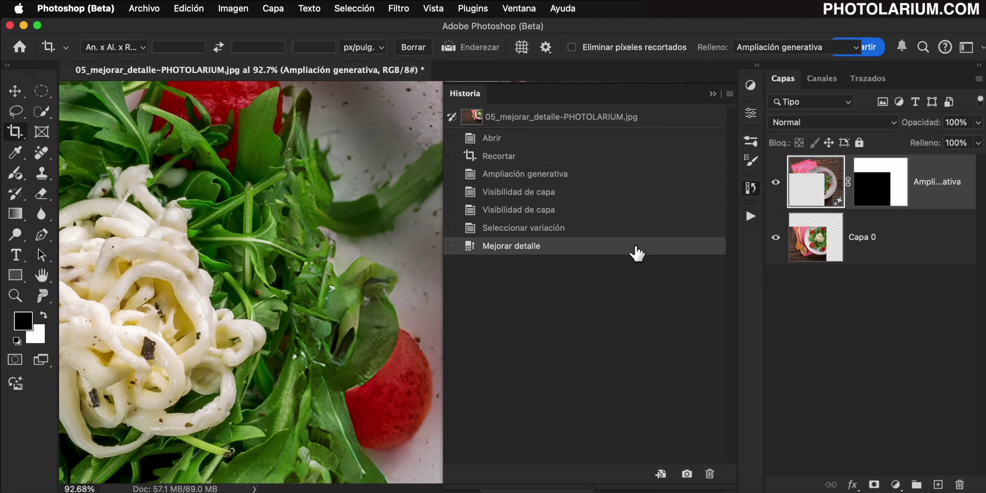
Compare the salad before and after Mejorar detalle using the History panel
{"action": "left_click", "coordinate": [639, 229]}
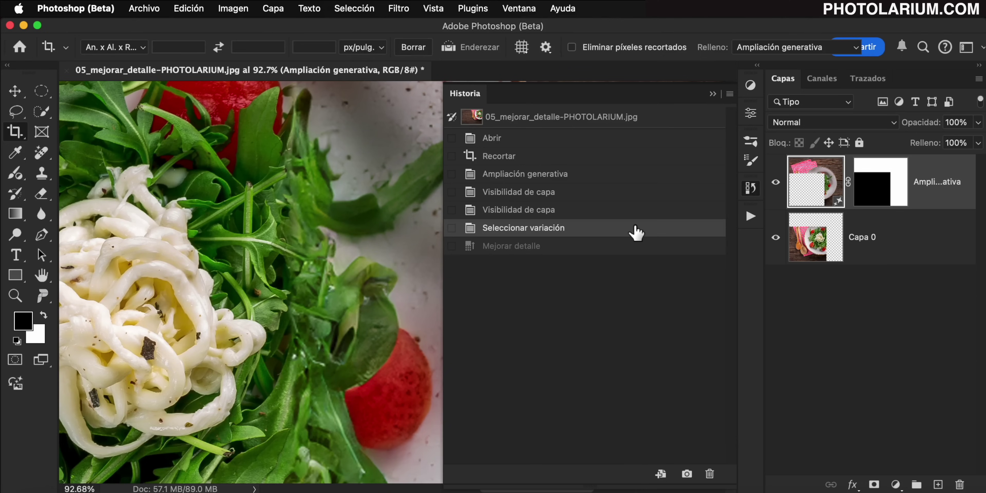
{"action": "left_click", "coordinate": [630, 246]}
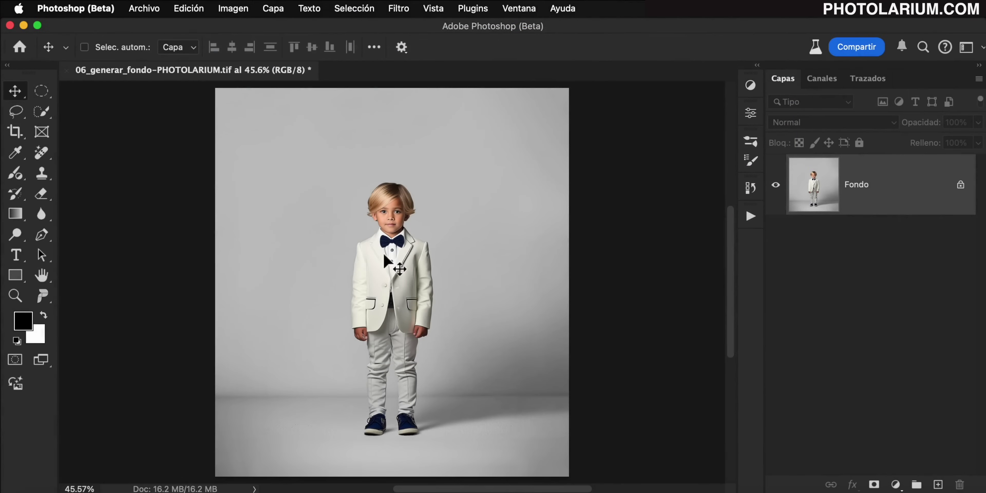
Select the boy with Seleccionar sujeto using detailed cloud processing
{"action": "left_click", "coordinate": [42, 112]}
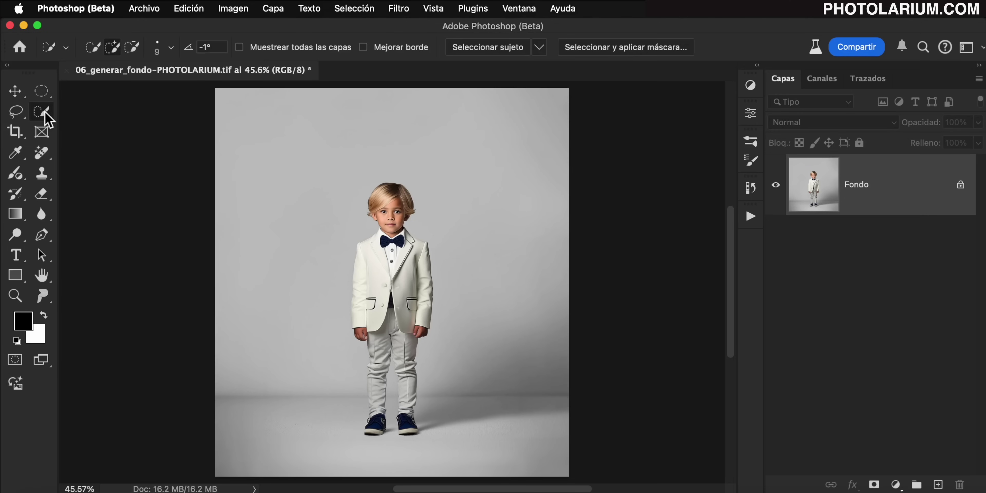
{"action": "left_click", "coordinate": [539, 47]}
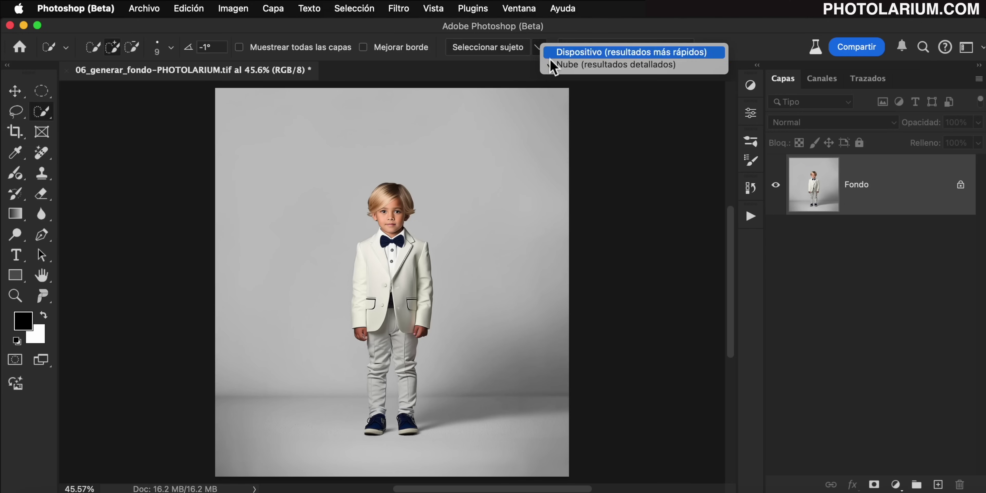
{"action": "left_click", "coordinate": [489, 54]}
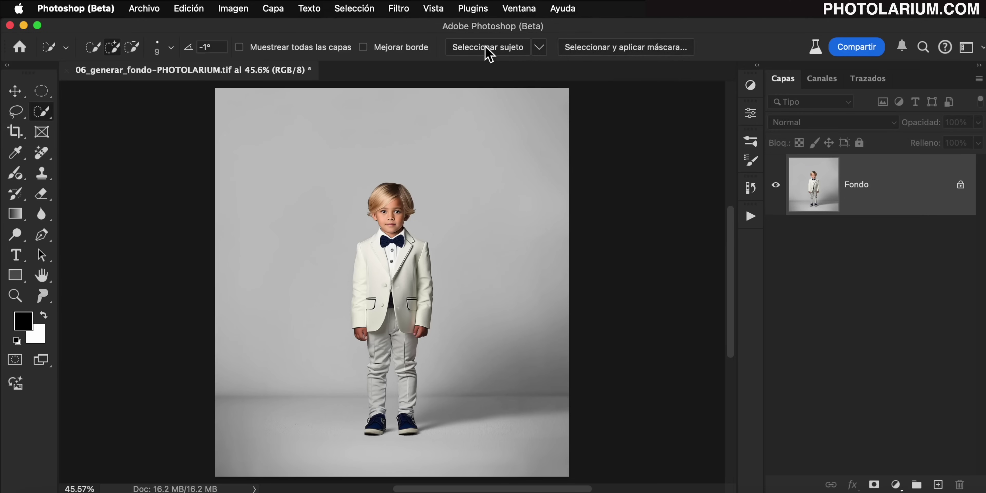
{"action": "left_click", "coordinate": [485, 46]}
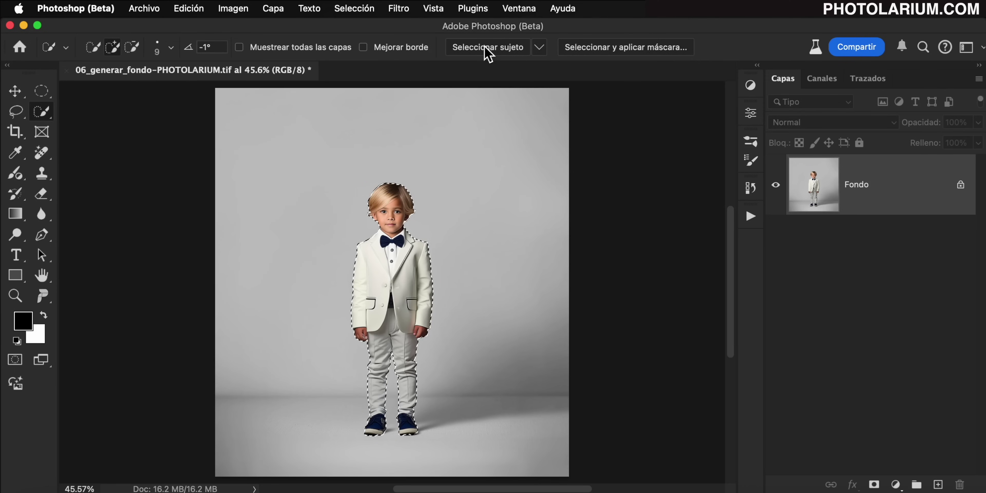
Invert the selection so the grey background is selected
{"action": "left_click", "coordinate": [354, 9]}
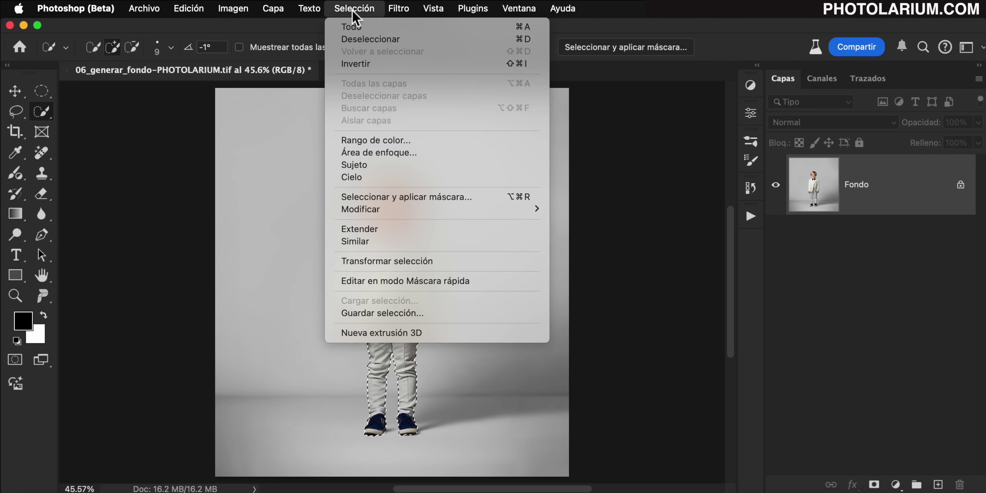
{"action": "left_click", "coordinate": [390, 64]}
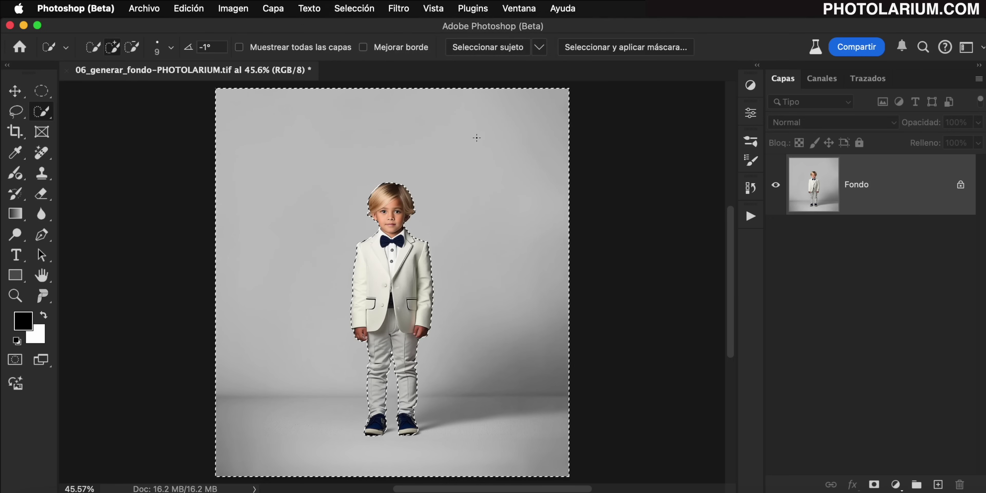
{"action": "left_click", "coordinate": [187, 14]}
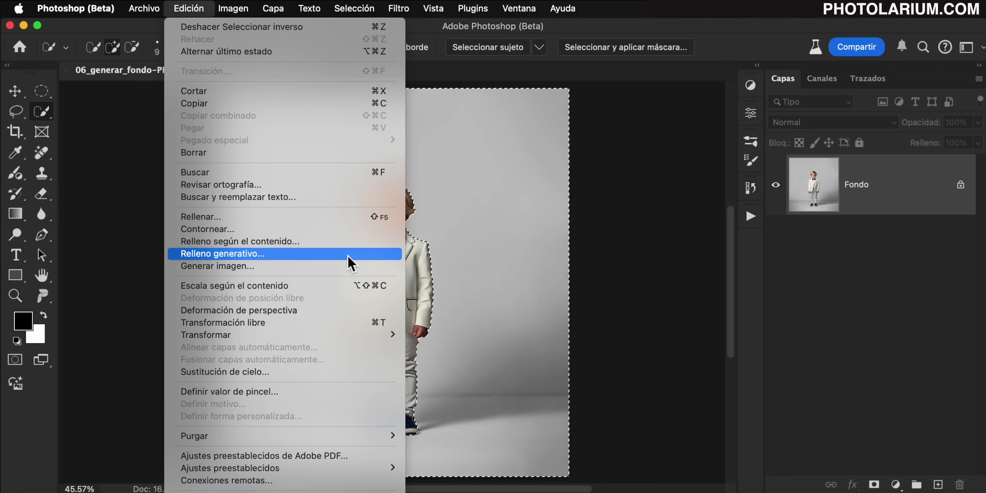
Generative Fill the background with a prompt for a timeless room with a vintage wooden dresser
{"action": "left_click", "coordinate": [335, 263]}
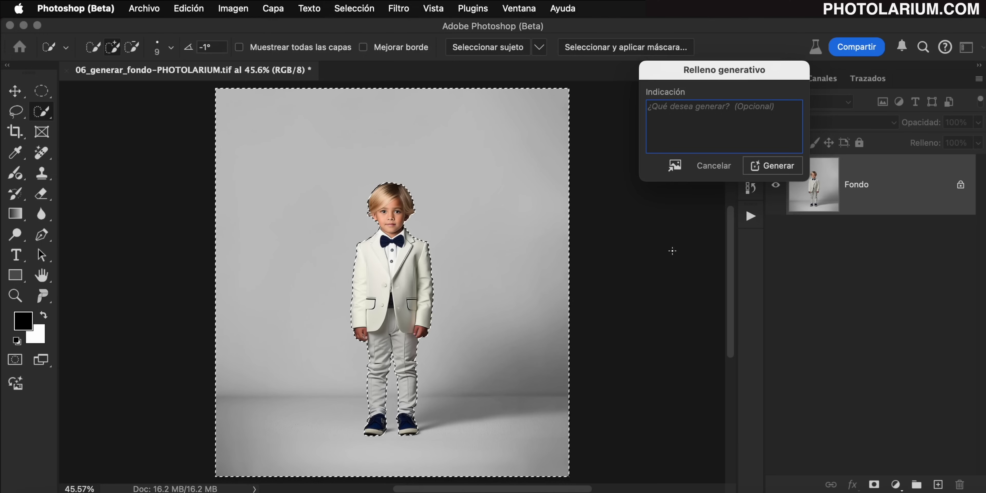
{"action": "left_click_drag", "start_coordinate": [738, 75], "coordinate": [684, 75]}
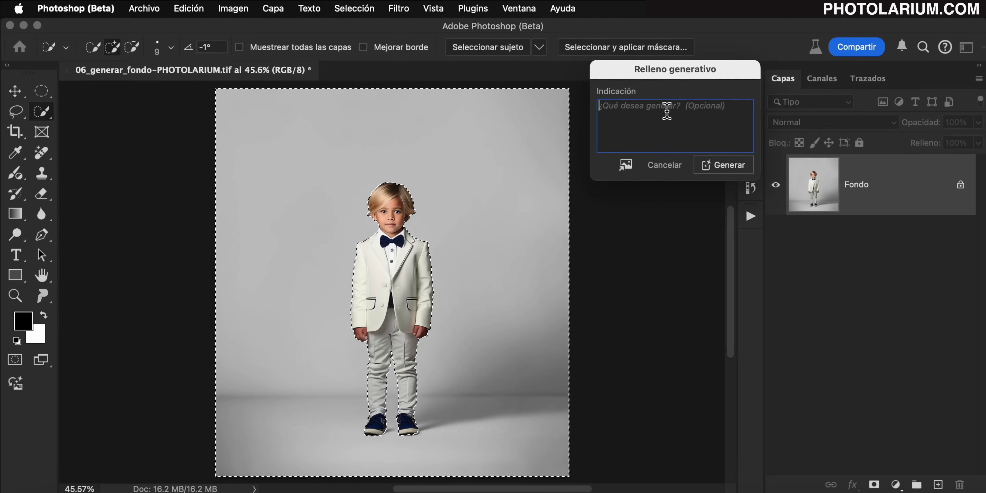
{"action": "type", "text": "habitación atemporal con tocador de madera vintage, encima del tocador un grupo de macetas rústicas, paredes desconchadas,La luz es natural y entra de una ventana no visible al lado."}
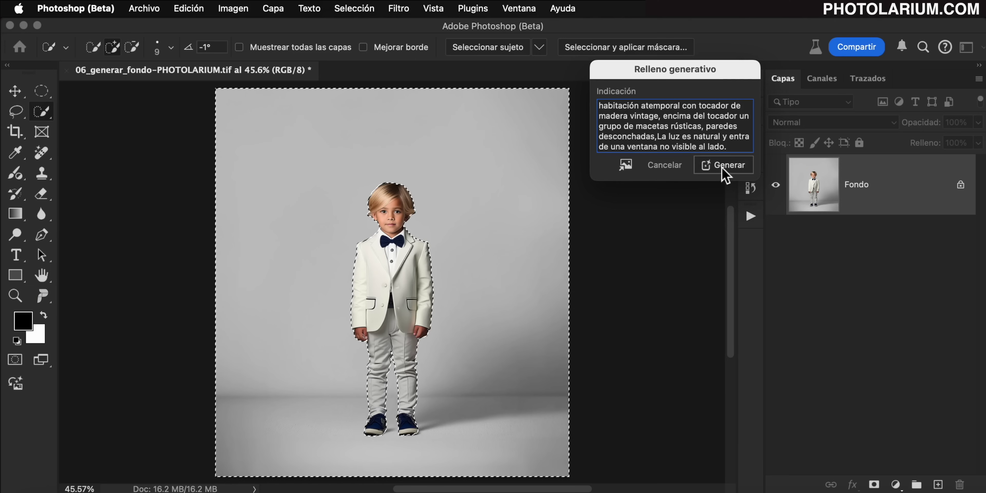
{"action": "left_click", "coordinate": [722, 166]}
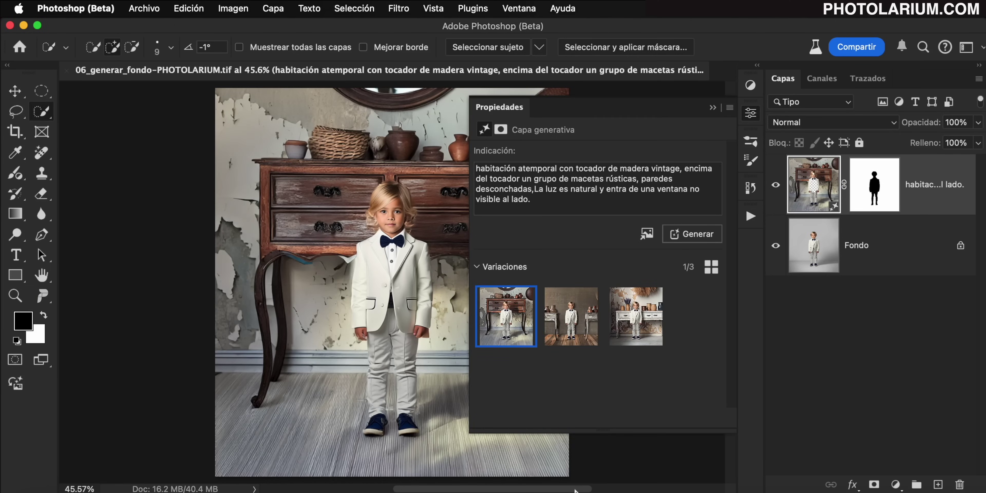
Preview the background variations and keep the third, a peeling white wall with dresser
{"action": "left_click_drag", "start_coordinate": [576, 492], "coordinate": [614, 491]}
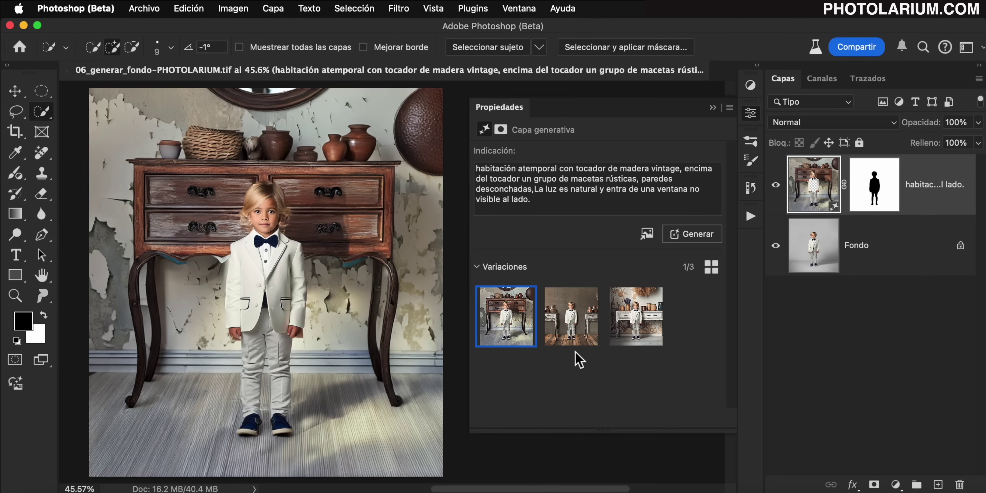
{"action": "left_click", "coordinate": [572, 333]}
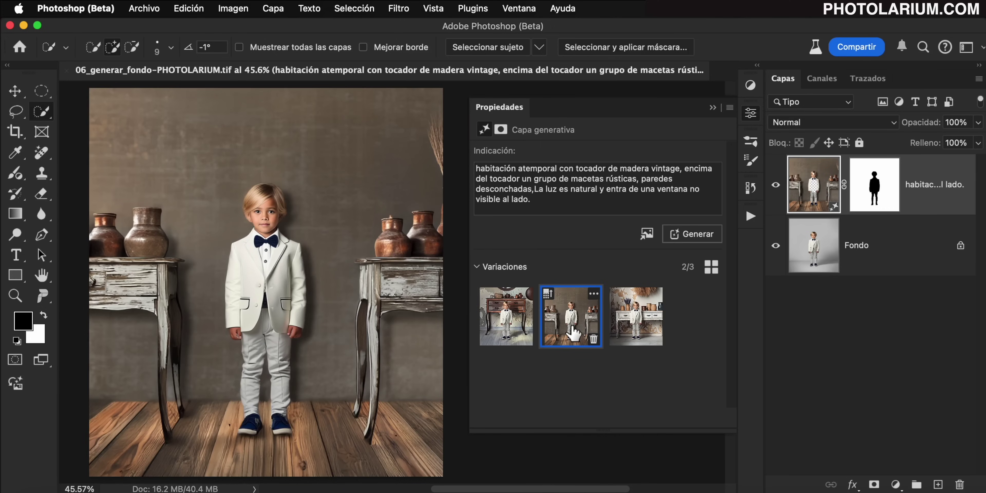
{"action": "left_click", "coordinate": [633, 335]}
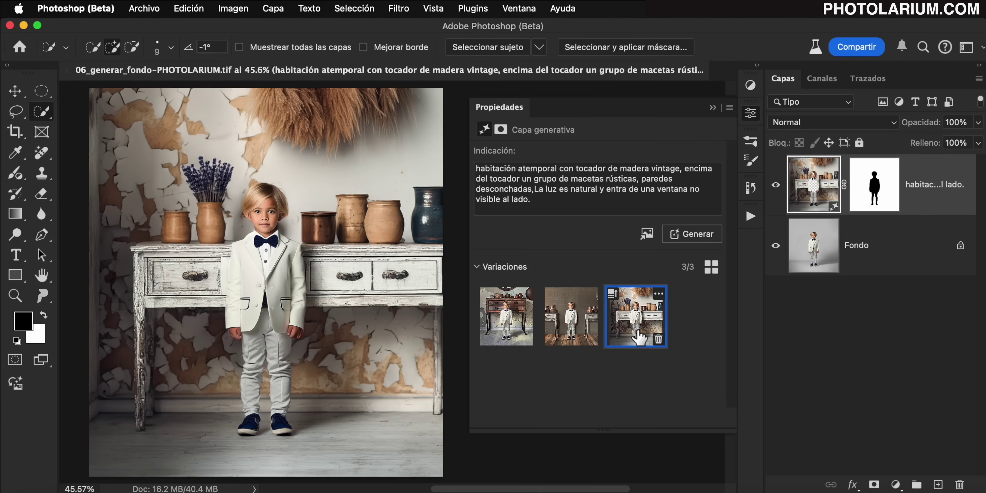
{"action": "left_click", "coordinate": [646, 234]}
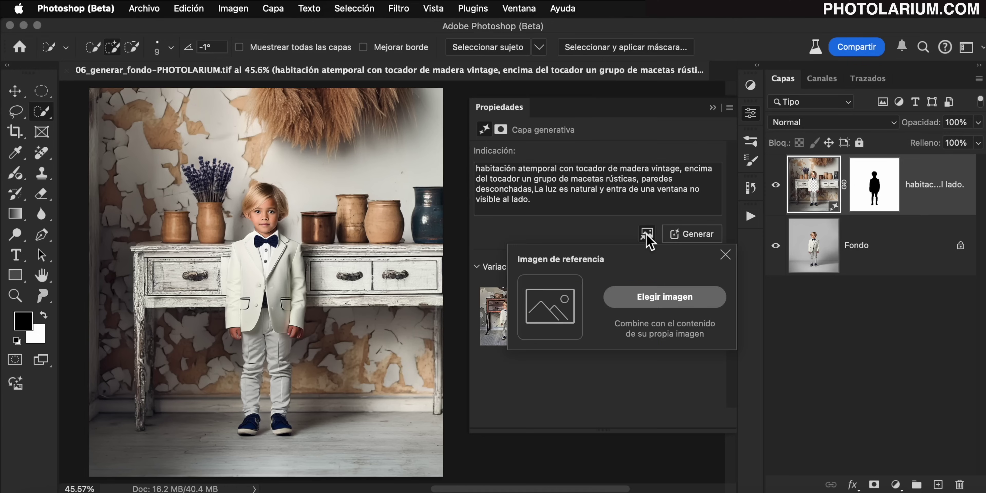
Load 06_referencia_fondo.jpg as the reference image and regenerate the background
{"action": "left_click", "coordinate": [660, 304]}
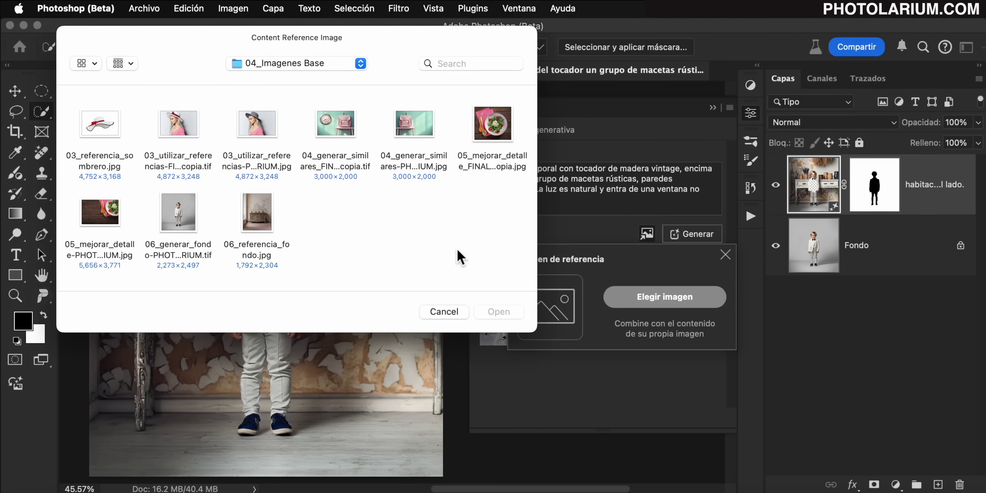
{"action": "left_click", "coordinate": [258, 212]}
{"action": "key", "text": "space"}
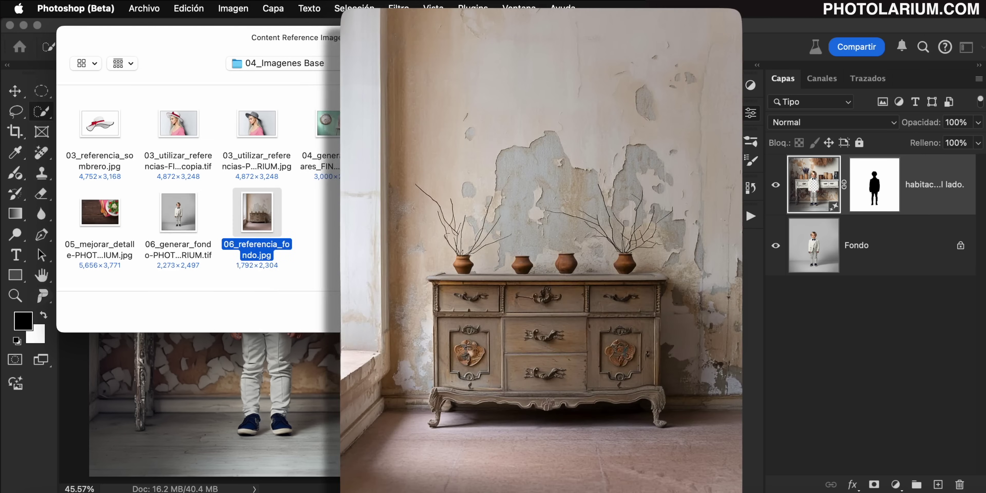
{"action": "key", "text": "Return"}
{"action": "left_click", "coordinate": [697, 234]}
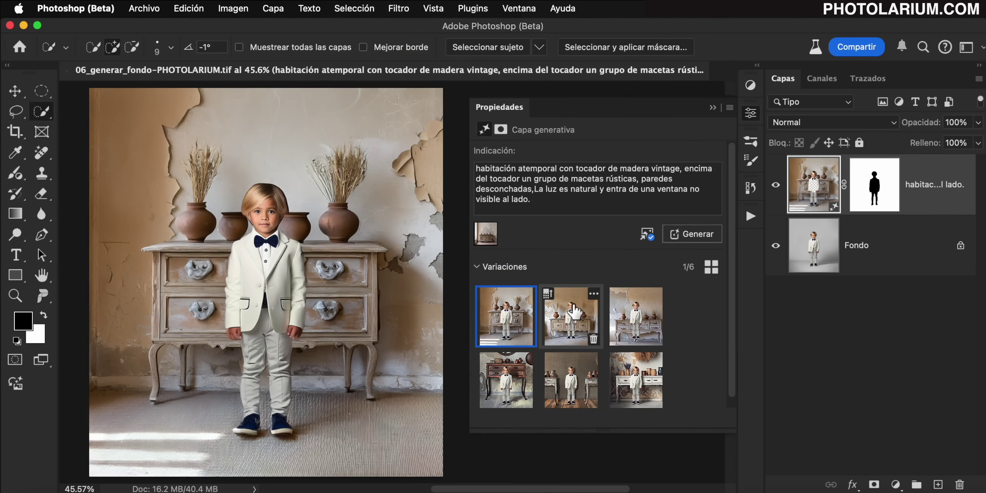
Review the new variations, close Properties, and delete the generative fill layer
{"action": "left_click", "coordinate": [574, 312]}
{"action": "left_click", "coordinate": [641, 320]}
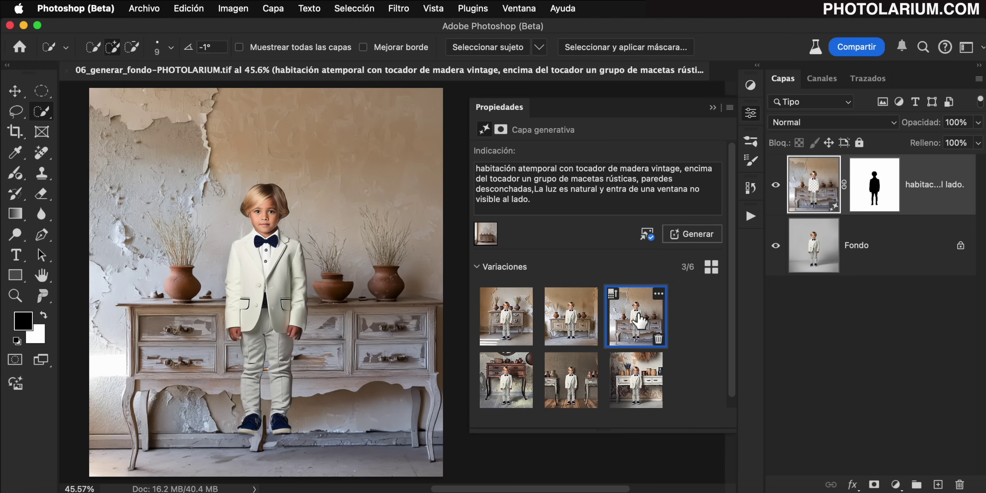
{"action": "left_click", "coordinate": [713, 107]}
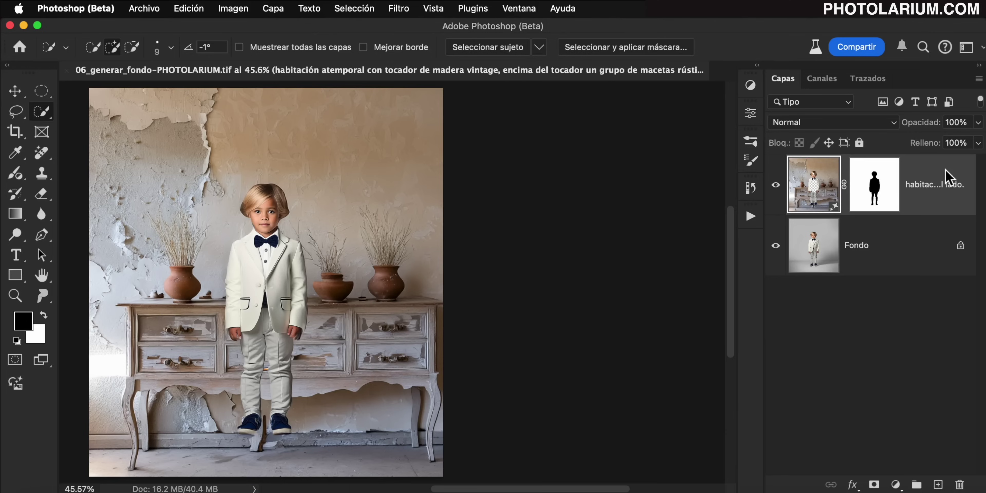
{"action": "key", "text": "Delete"}
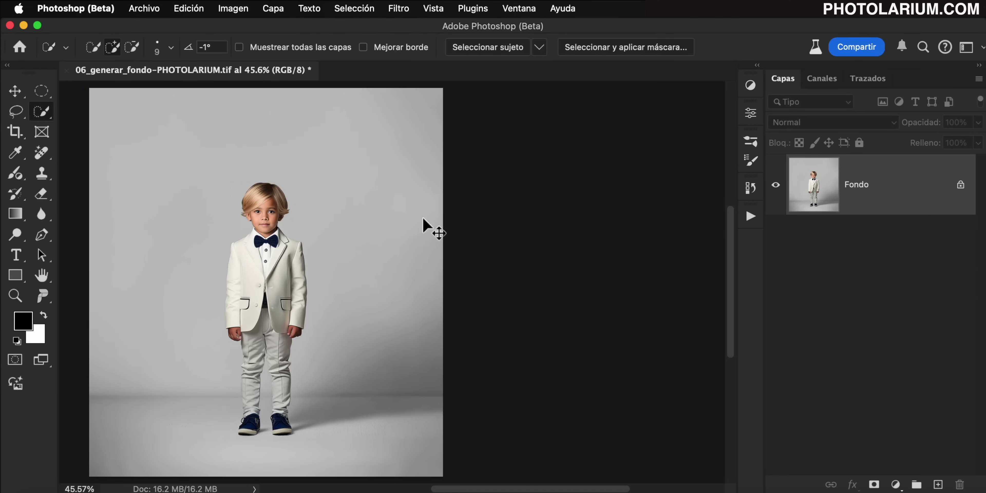
Place the 06_referencia_fondo dresser photo into the document, scaled to fill the canvas
{"action": "scroll", "coordinate": [423, 220], "scroll_direction": "left", "scroll_amount": 5}
{"action": "left_click_drag", "start_coordinate": [842, 267], "coordinate": [392, 323]}
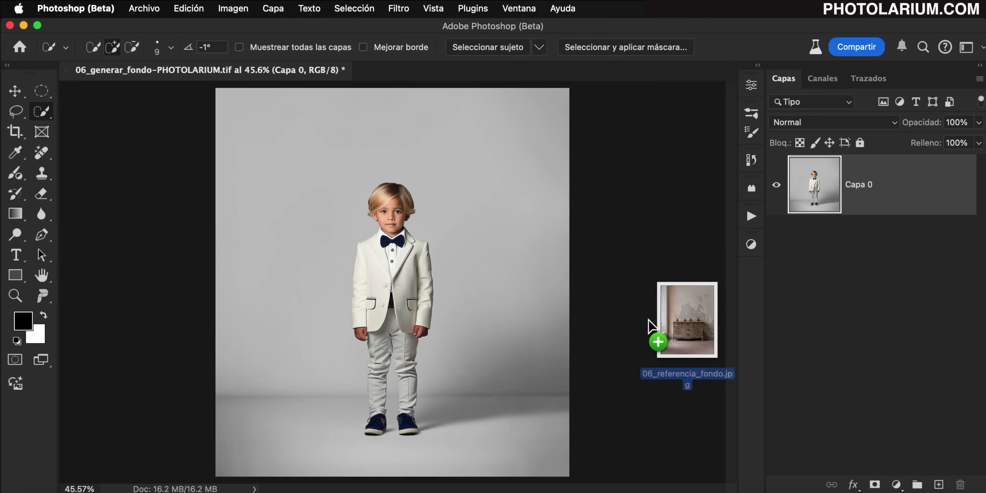
{"action": "left_click_drag", "start_coordinate": [540, 113], "coordinate": [567, 86]}
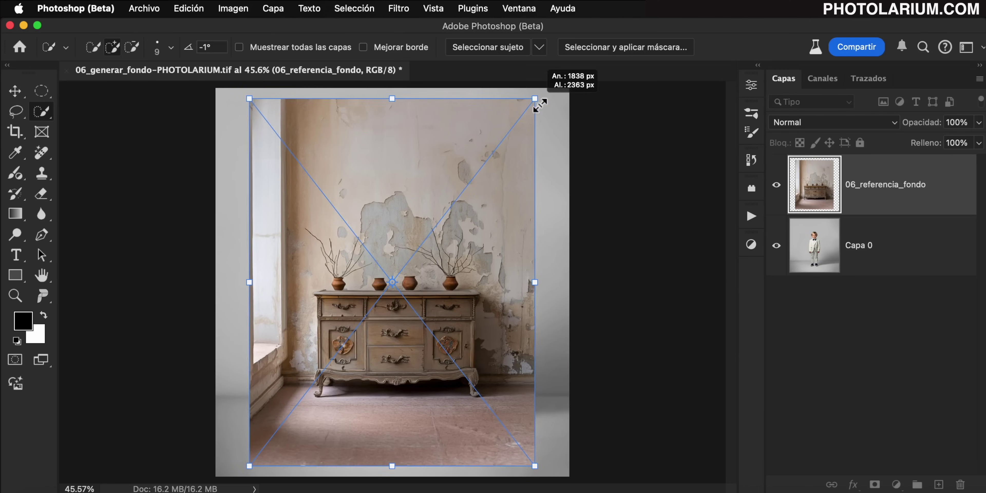
{"action": "key", "text": "Return"}
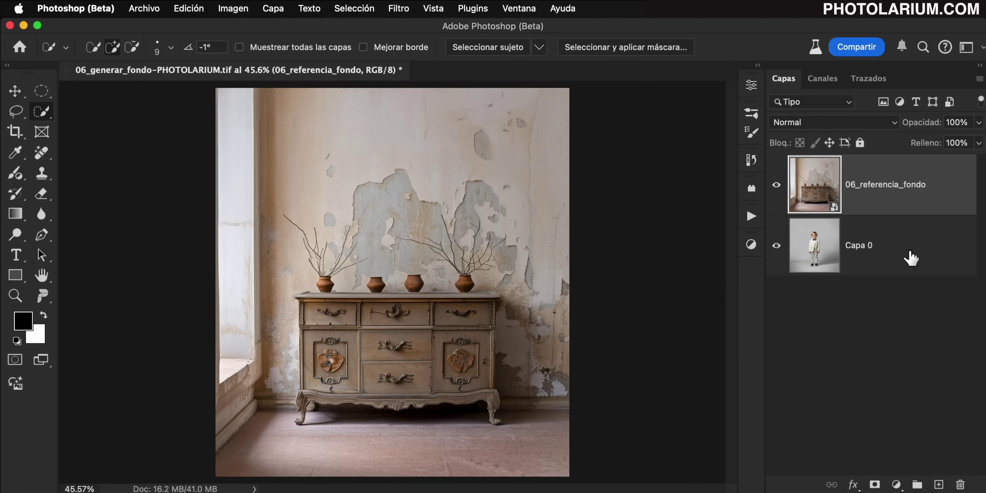
Move Capa 0 above the room photo and nudge the boy down, using 55% then 100% opacity
{"action": "left_click_drag", "start_coordinate": [910, 261], "coordinate": [909, 180]}
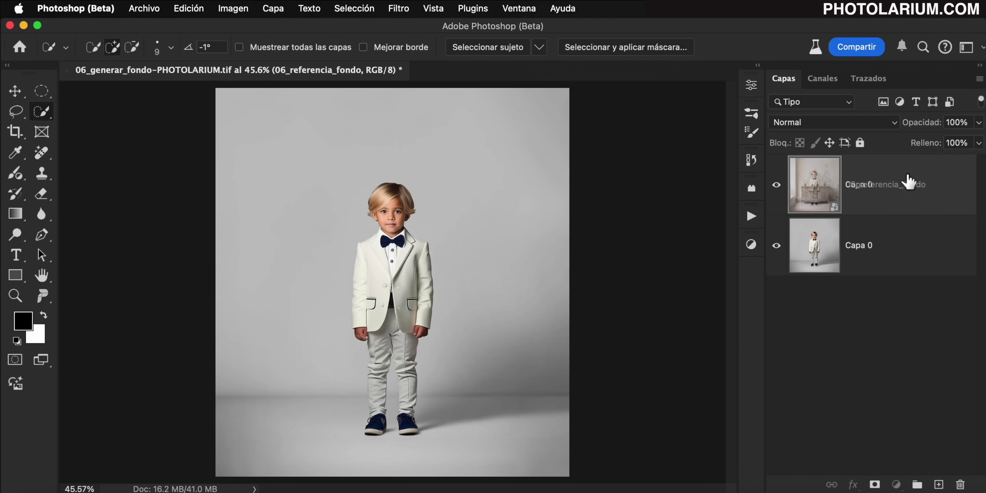
{"action": "left_click", "coordinate": [956, 123]}
{"action": "type", "text": "55"}
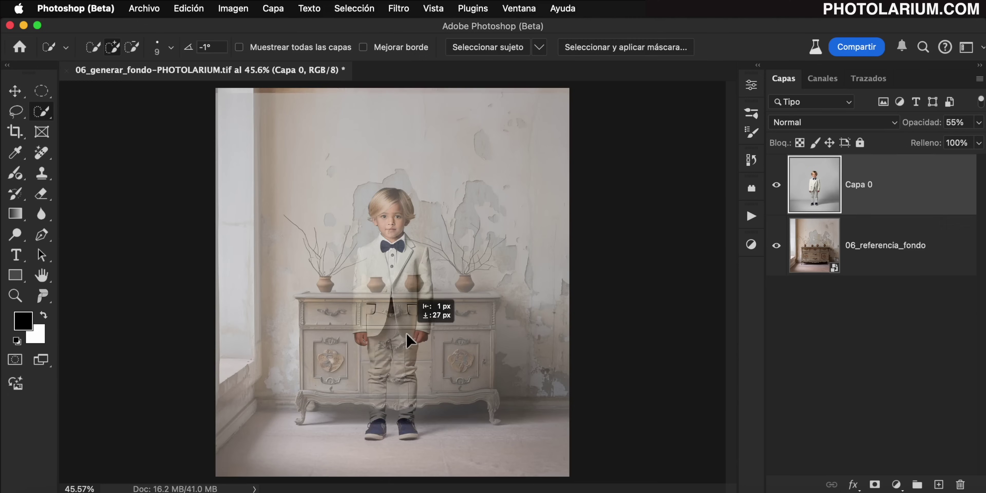
{"action": "left_click_drag", "start_coordinate": [408, 306], "coordinate": [408, 353]}
{"action": "key", "text": "0"}
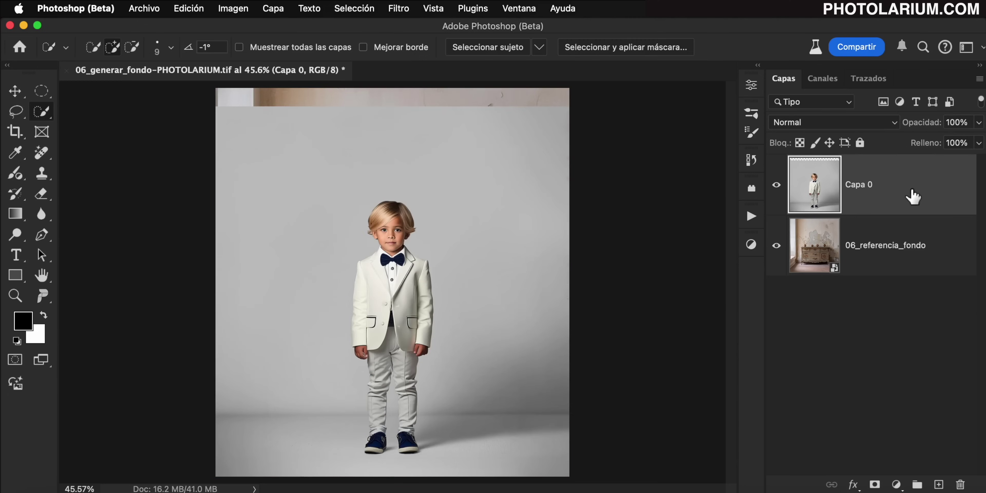
{"action": "scroll", "coordinate": [462, 317], "scroll_direction": "up", "scroll_amount": 2}
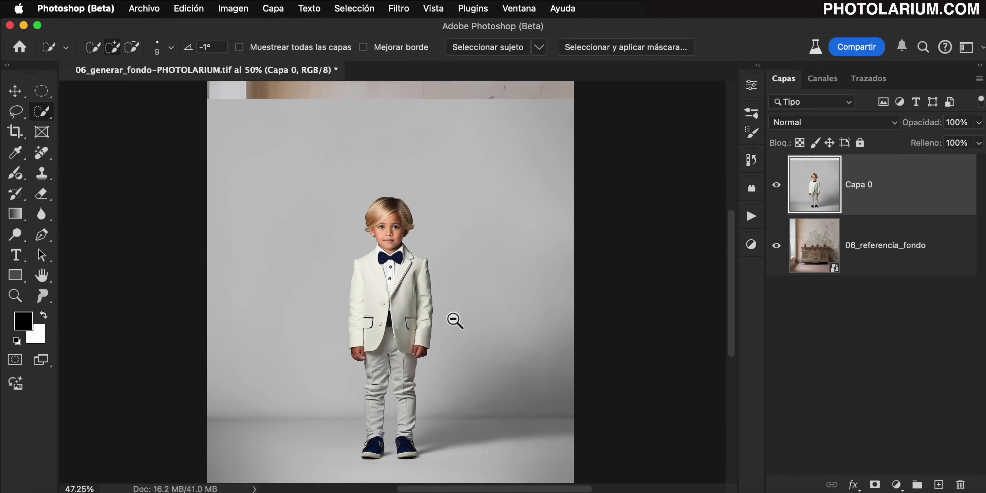
{"action": "scroll", "coordinate": [427, 328], "scroll_direction": "right", "scroll_amount": 5}
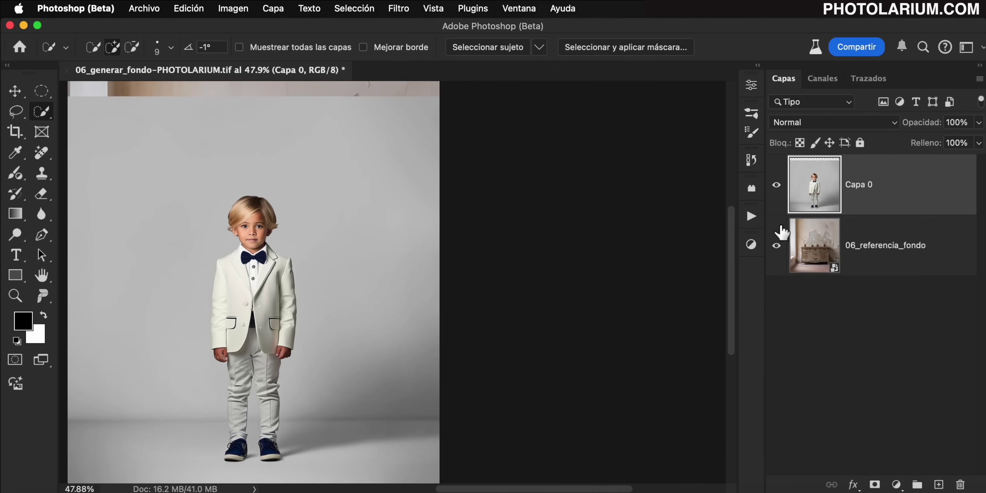
Run the INTEGRACIÓN action from the INFINITY BACKGROUNDS set in the Actions panel
{"action": "left_click", "coordinate": [751, 217]}
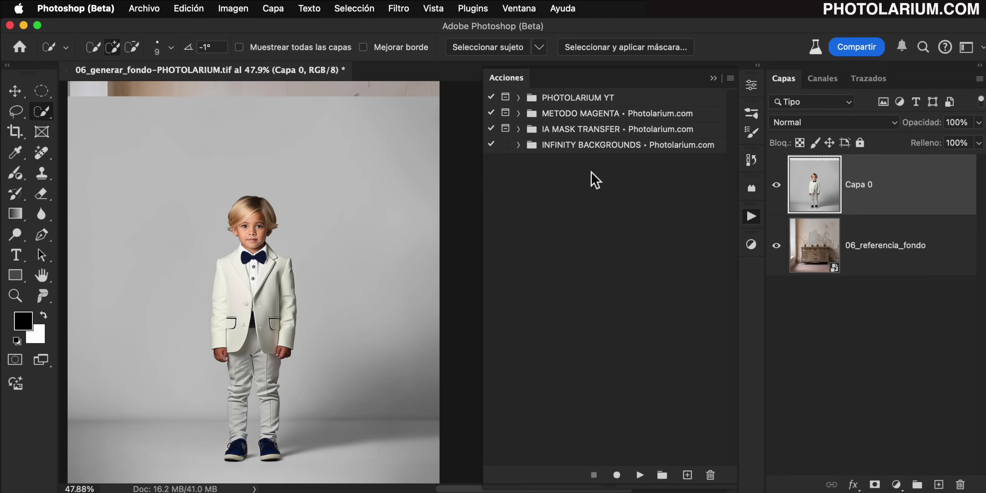
{"action": "left_click", "coordinate": [519, 145]}
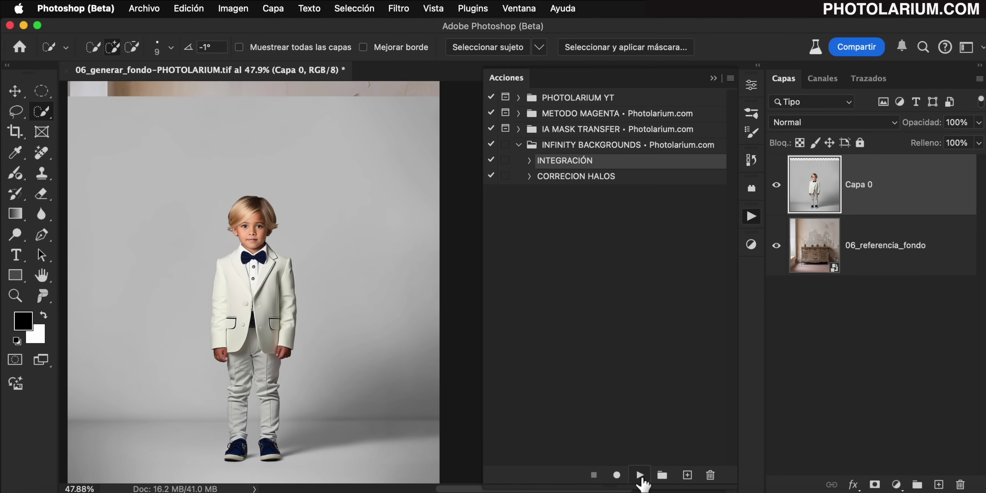
{"action": "left_click", "coordinate": [641, 476]}
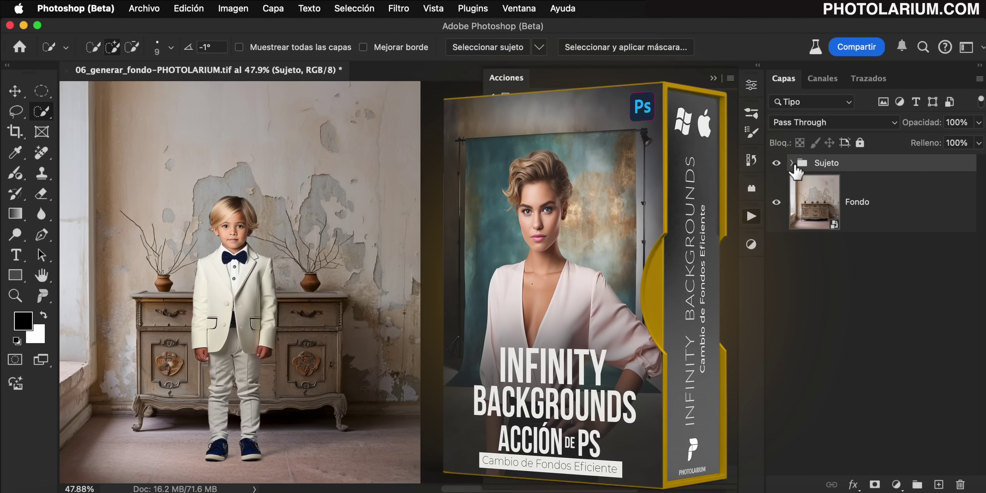
{"action": "left_click", "coordinate": [792, 163]}
{"action": "left_click_drag", "start_coordinate": [981, 201], "coordinate": [980, 264]}
{"action": "left_click", "coordinate": [875, 447]}
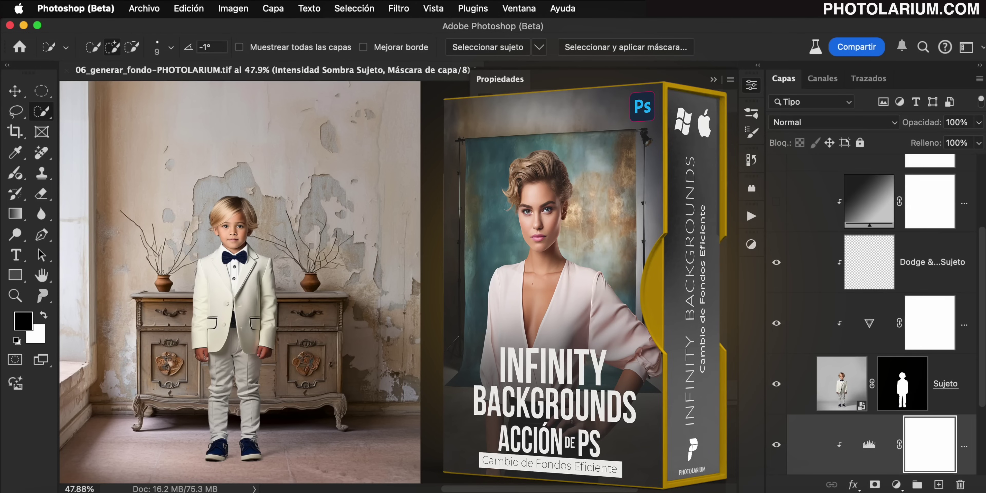
{"action": "scroll", "coordinate": [938, 268], "scroll_direction": "up", "scroll_amount": 4}
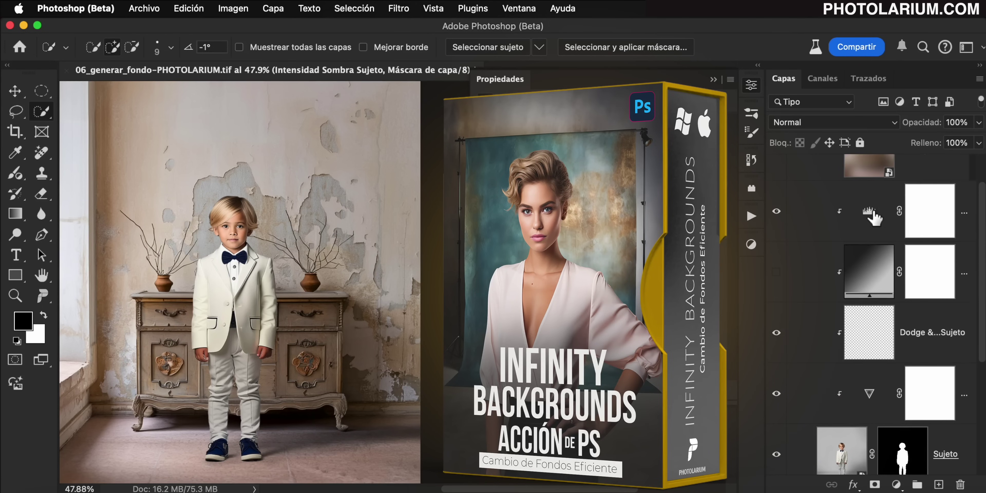
{"action": "left_click", "coordinate": [876, 212]}
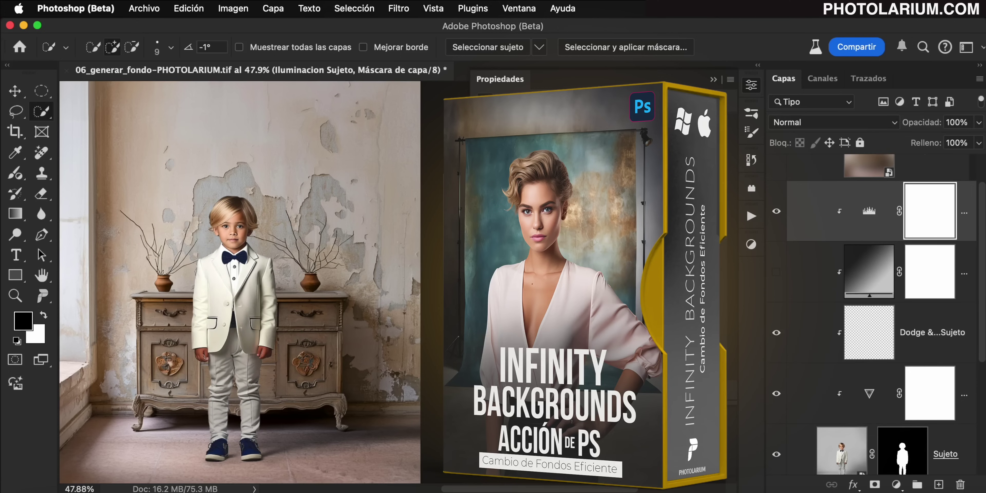
{"action": "left_click", "coordinate": [712, 80]}
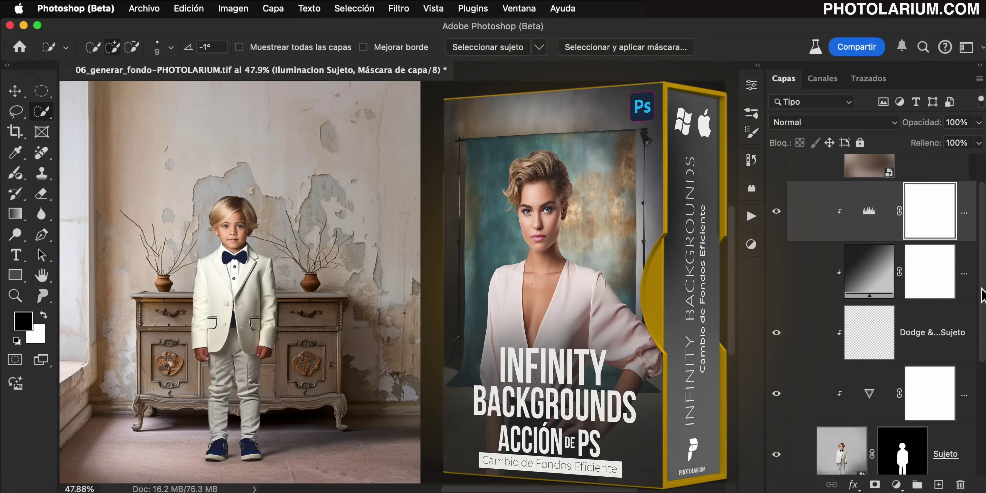
{"action": "scroll", "coordinate": [896, 366], "scroll_direction": "up", "scroll_amount": 2}
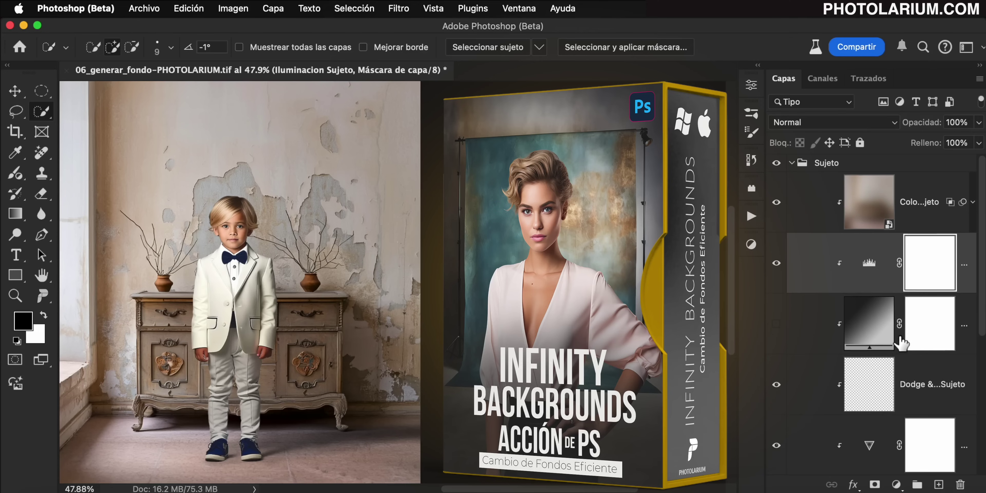
{"action": "left_click", "coordinate": [793, 164]}
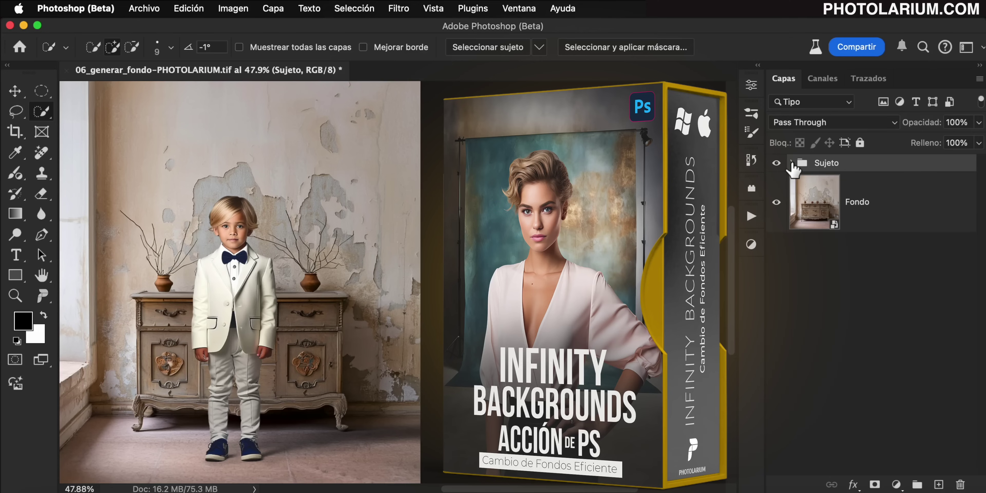